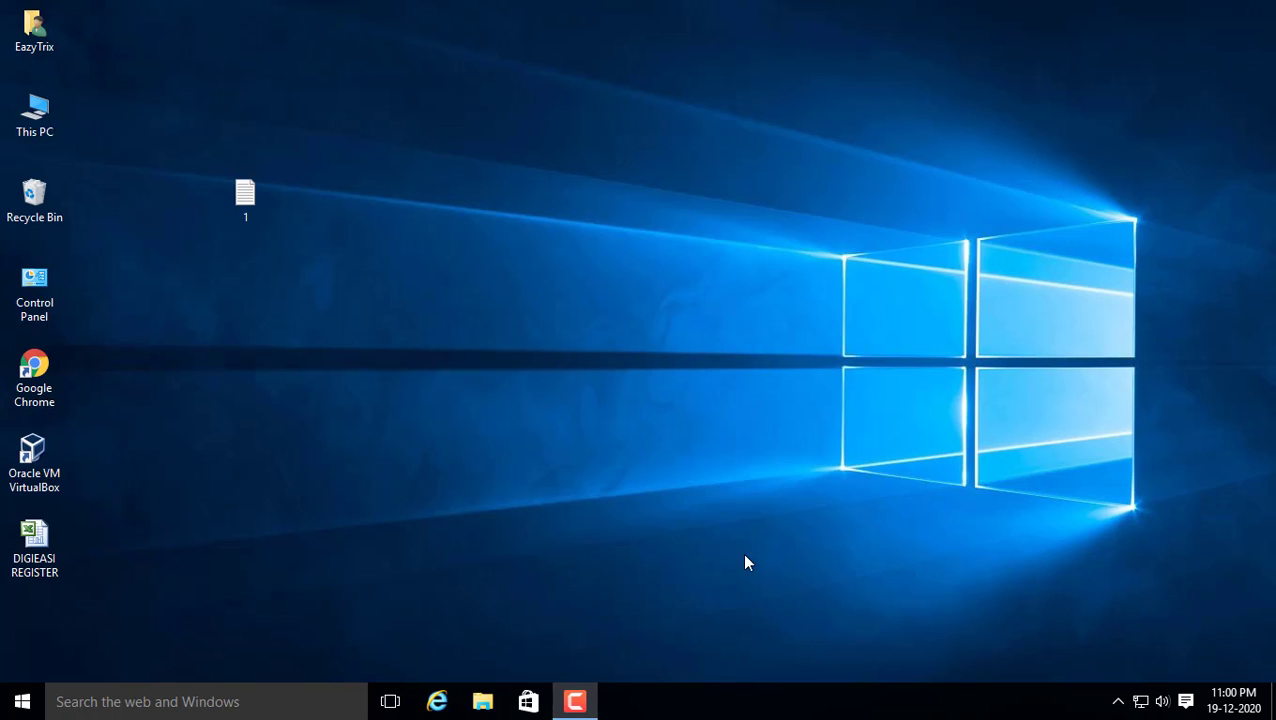
Try opening DIGIEASI REGISTER in Excel twice, dismiss the access errors, then view its properties
{"action": "double_click", "coordinate": [40, 545]}
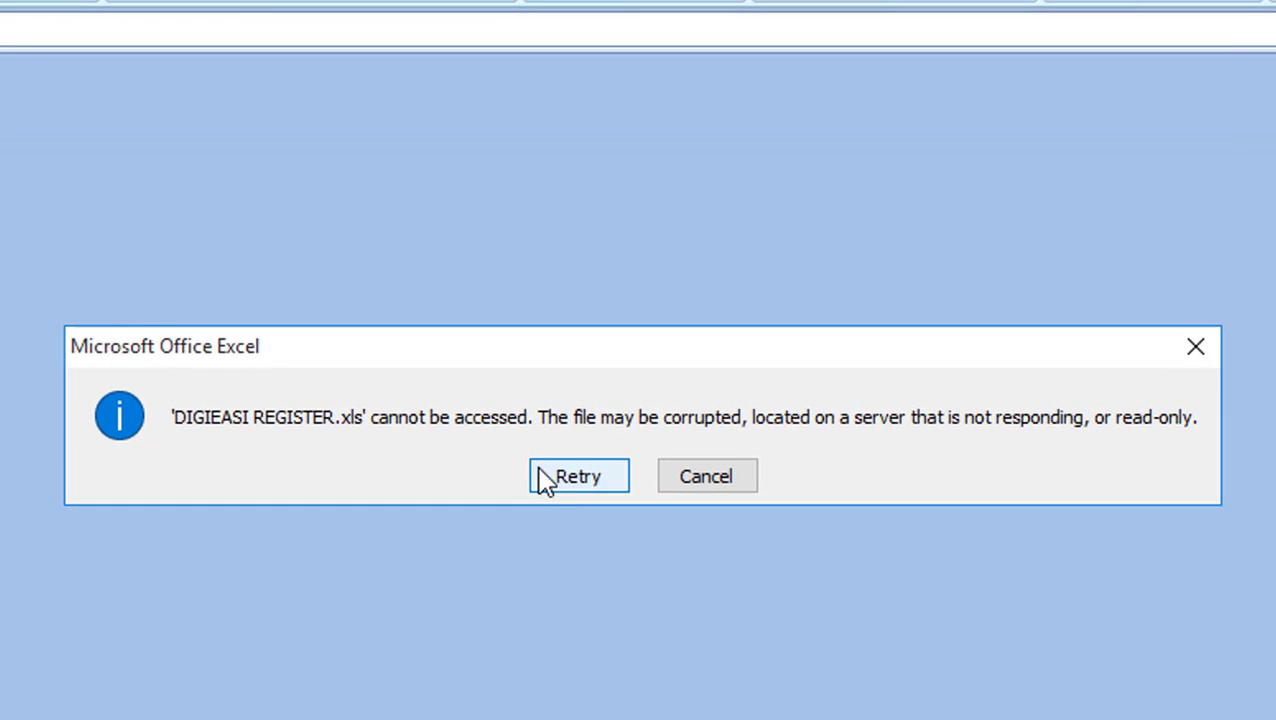
{"action": "left_click", "coordinate": [745, 476]}
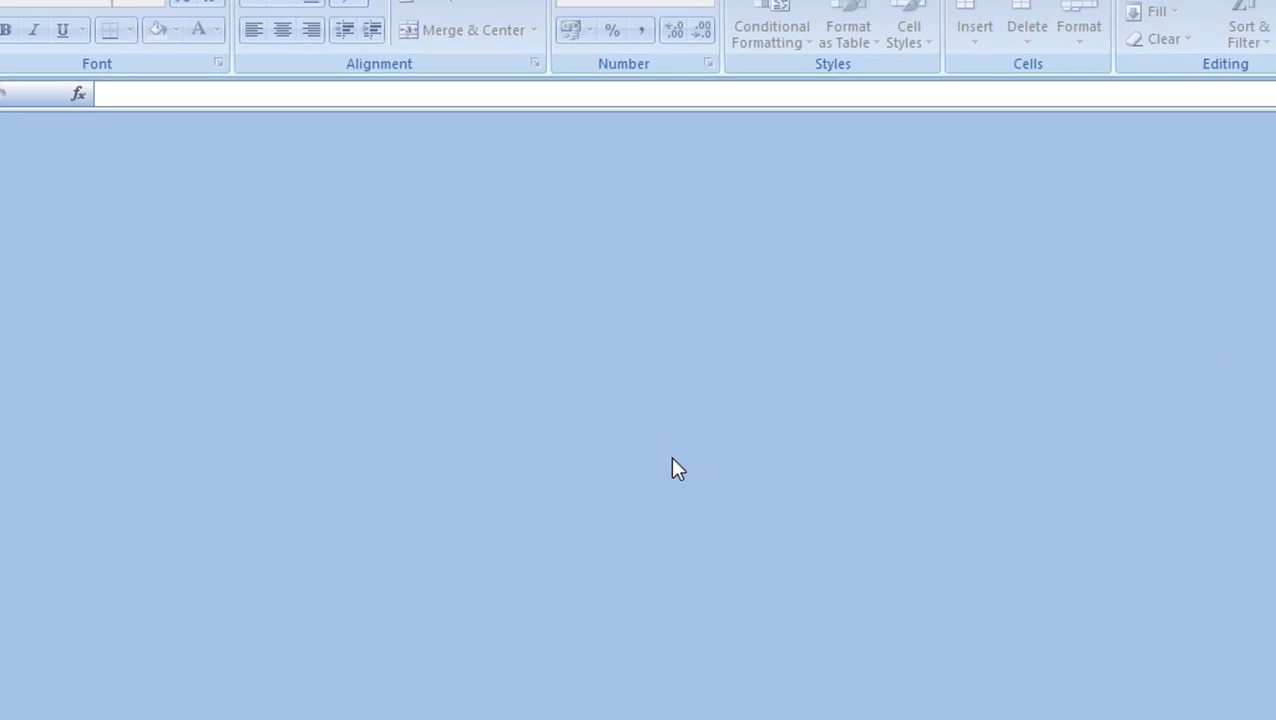
{"action": "left_click", "coordinate": [1268, 12]}
{"action": "double_click", "coordinate": [31, 543]}
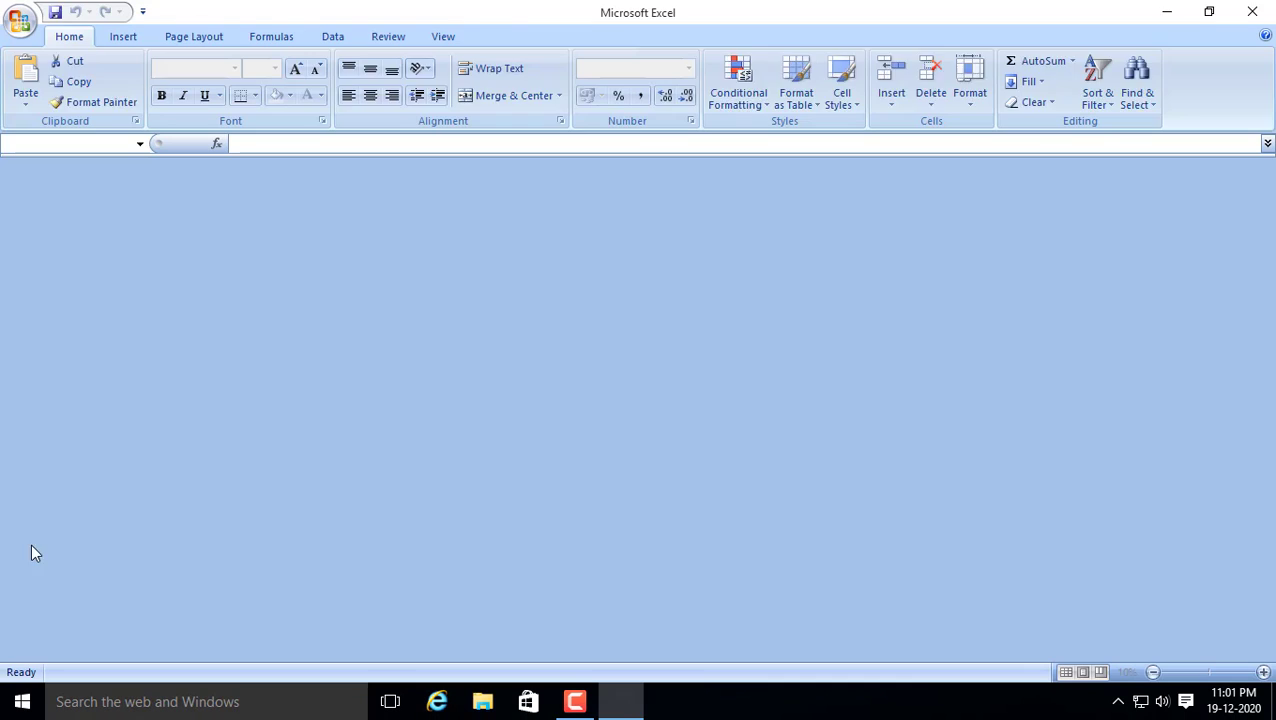
{"action": "left_click", "coordinate": [676, 398]}
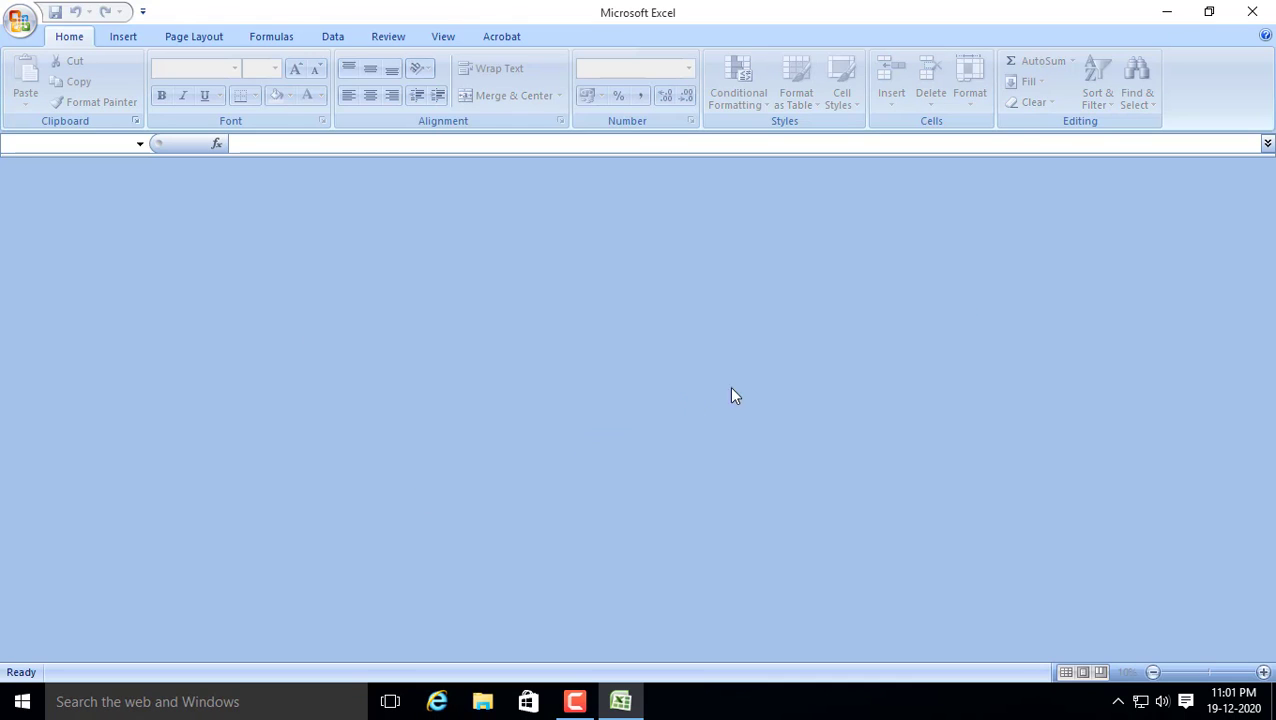
{"action": "left_click", "coordinate": [1252, 12]}
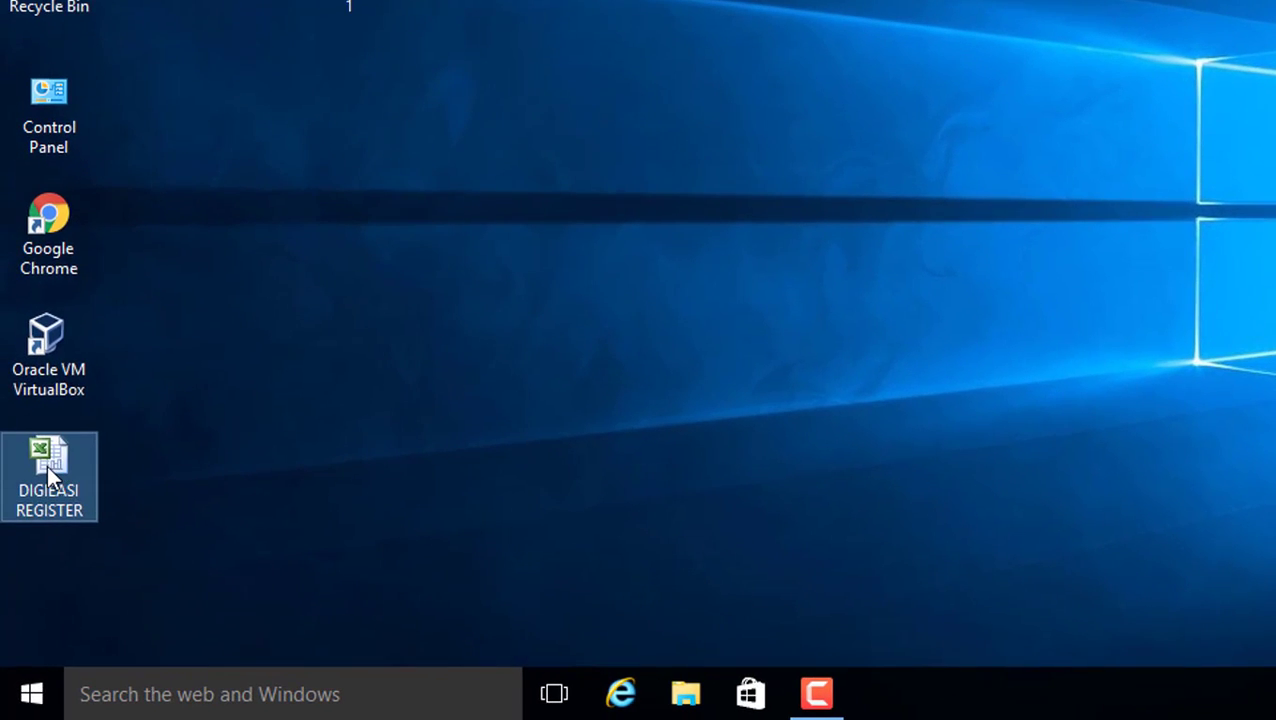
{"action": "right_click", "coordinate": [35, 540]}
{"action": "left_click", "coordinate": [93, 450]}
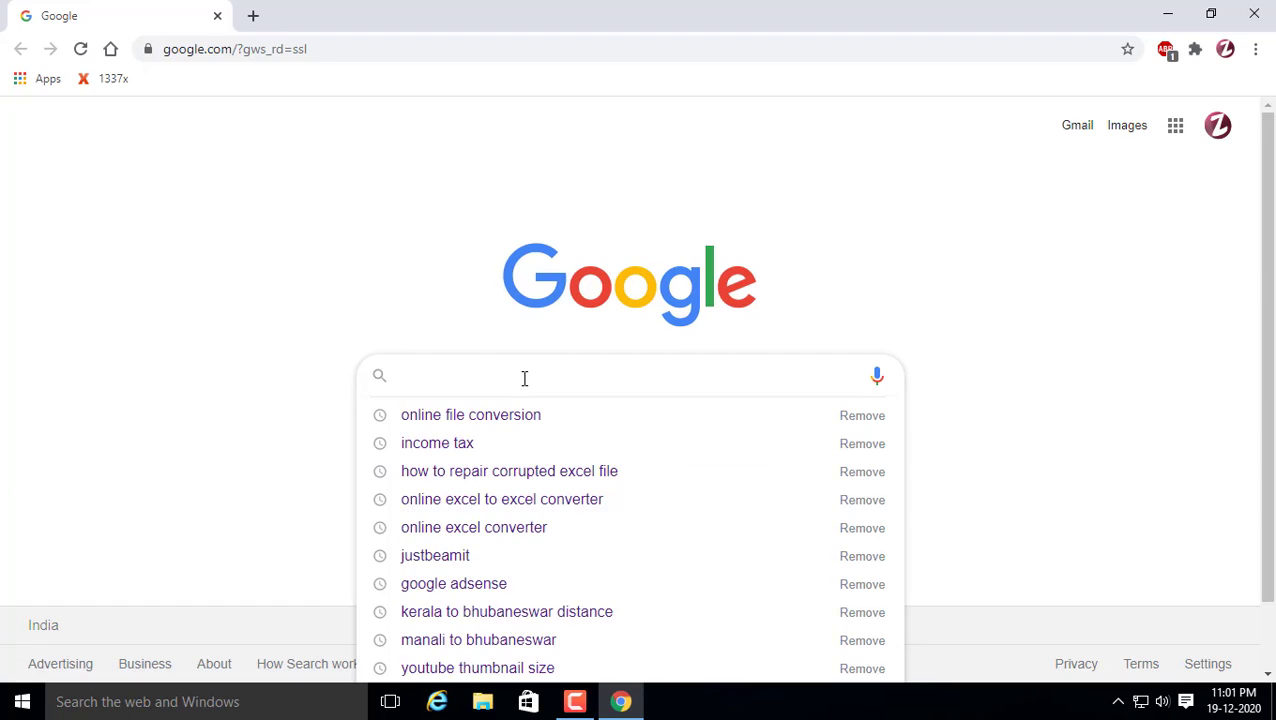
Search Google for online file conversion and open the Zamzar website
{"action": "key", "text": "Down"}
{"action": "key", "text": "Return"}
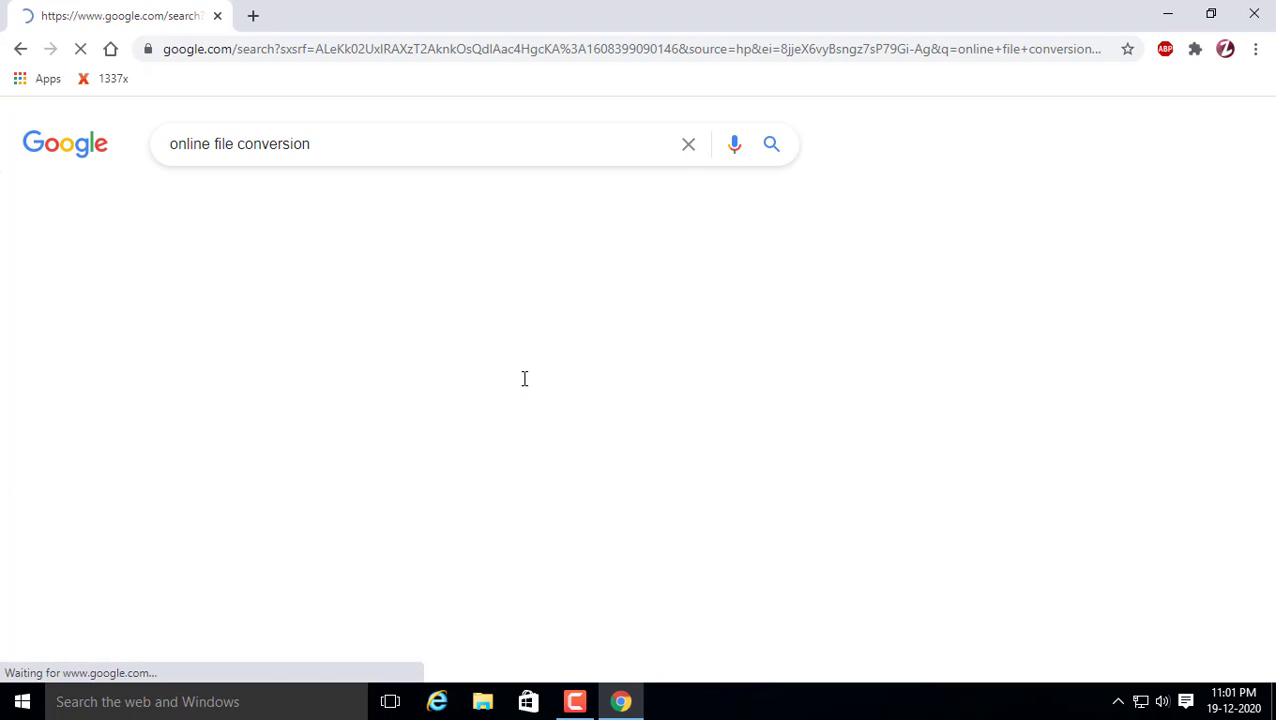
{"action": "scroll", "coordinate": [490, 378], "scroll_direction": "down", "scroll_amount": 4}
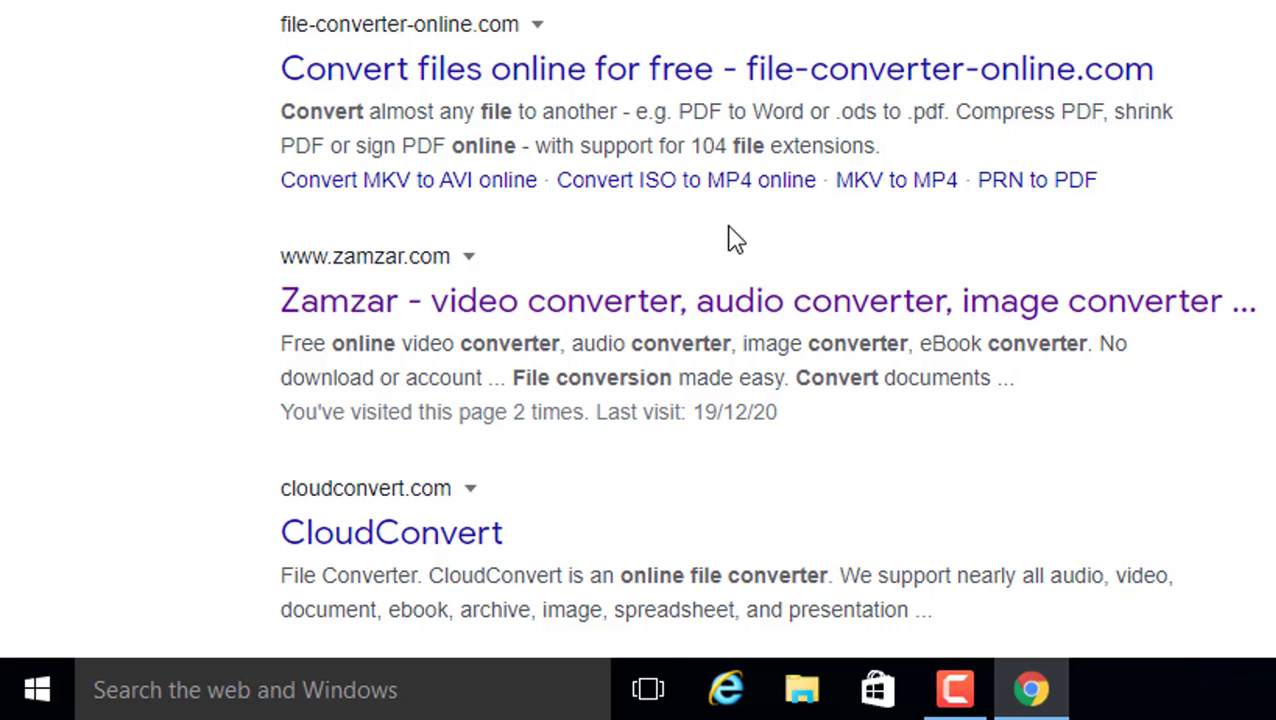
{"action": "left_click", "coordinate": [415, 325]}
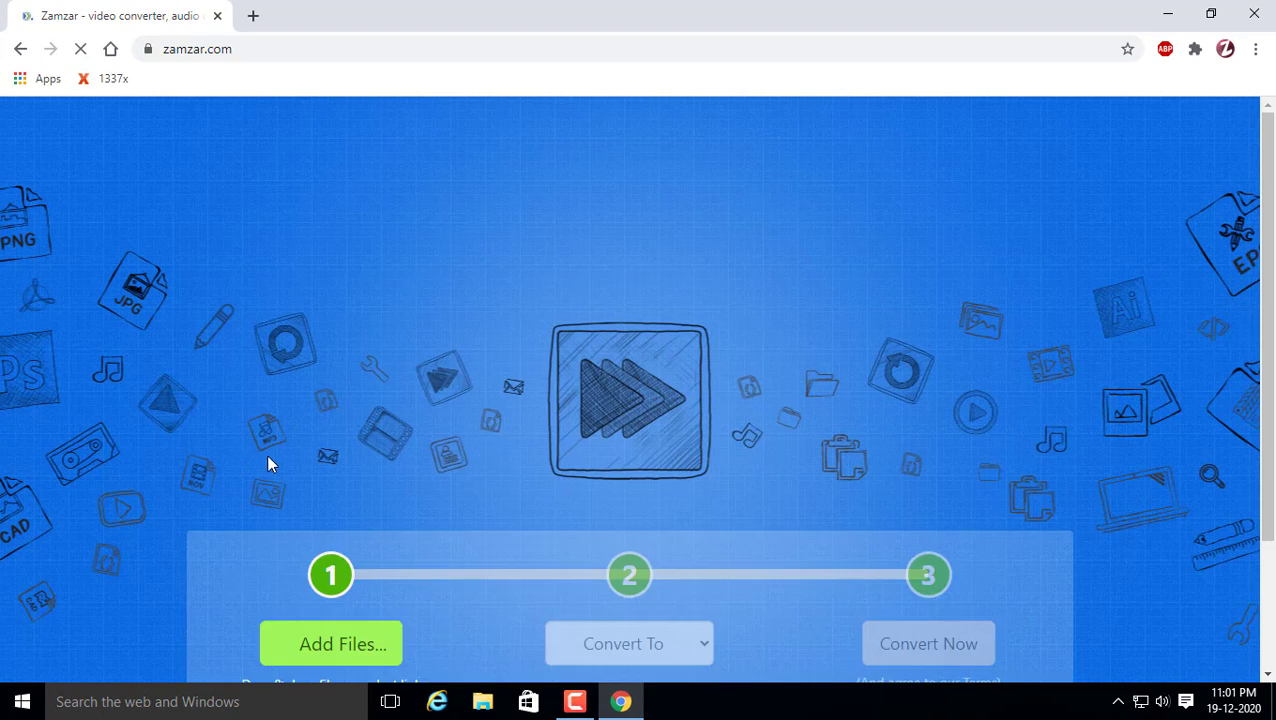
{"action": "scroll", "coordinate": [268, 463], "scroll_direction": "down", "scroll_amount": 2}
Convert the DIGIEASI REGISTER file to xlsx in Zamzar
{"action": "left_click", "coordinate": [323, 424]}
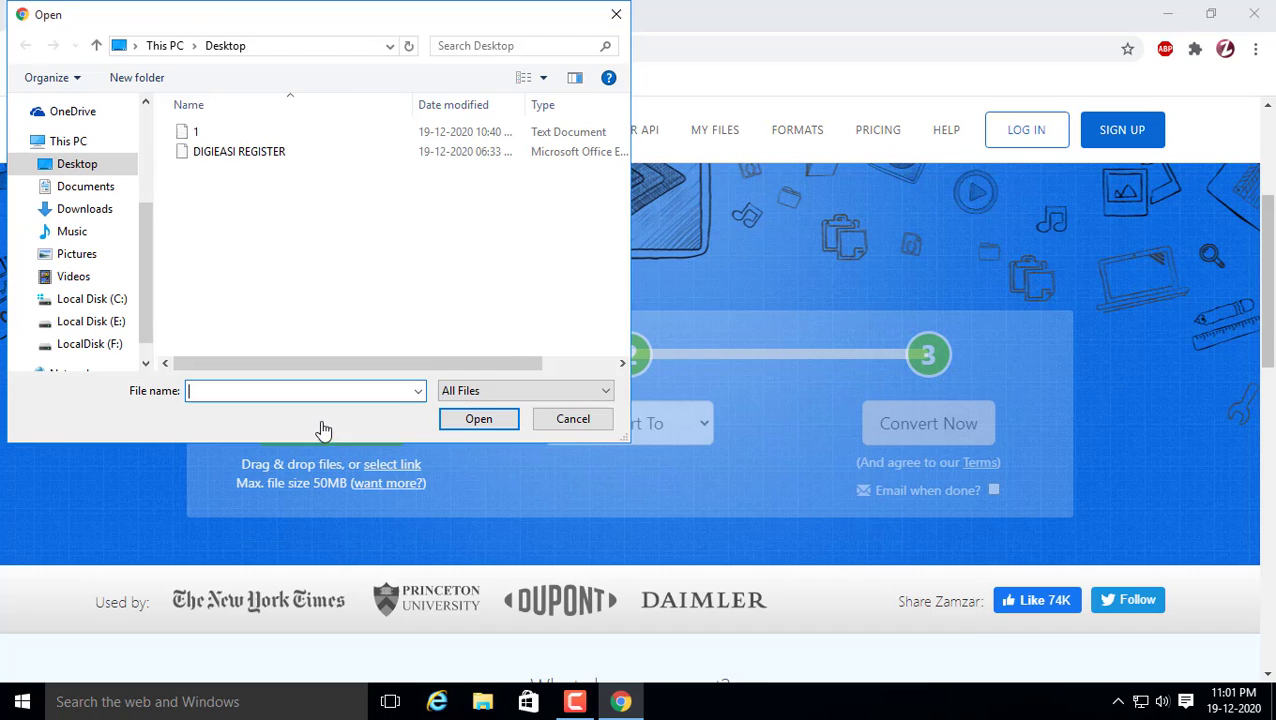
{"action": "left_click", "coordinate": [236, 158]}
{"action": "double_click", "coordinate": [236, 158]}
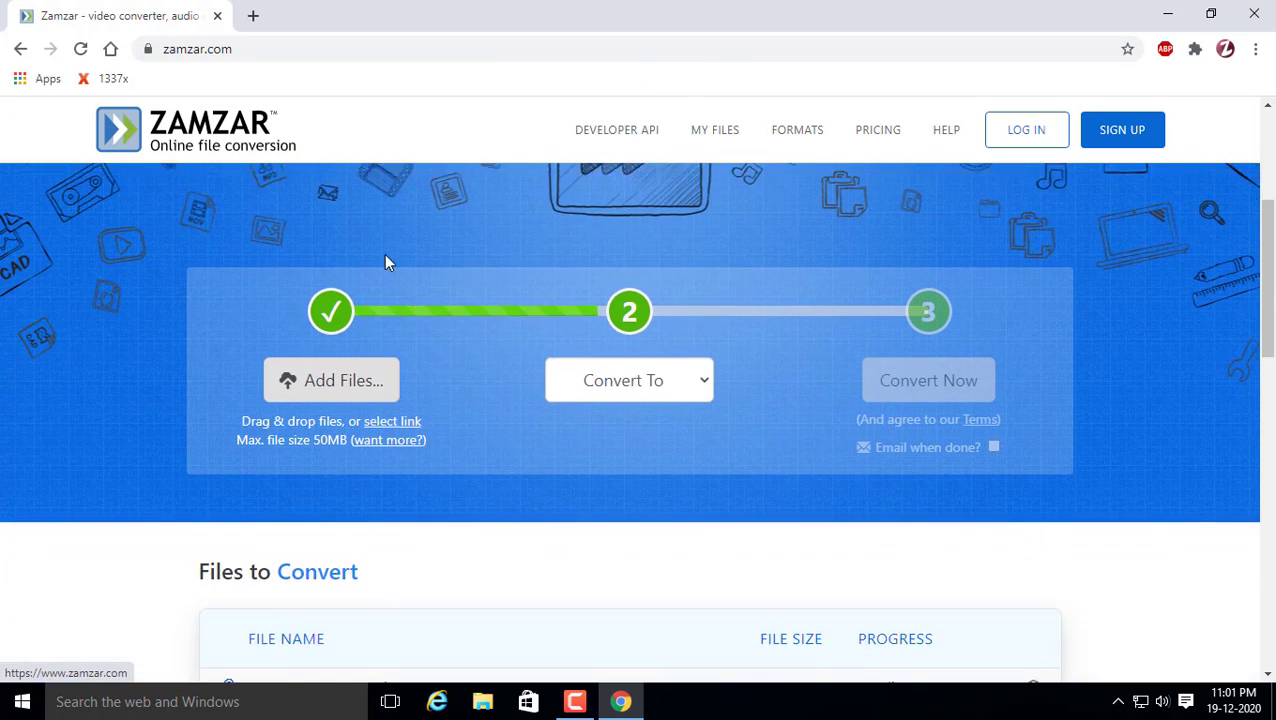
{"action": "left_click", "coordinate": [668, 287]}
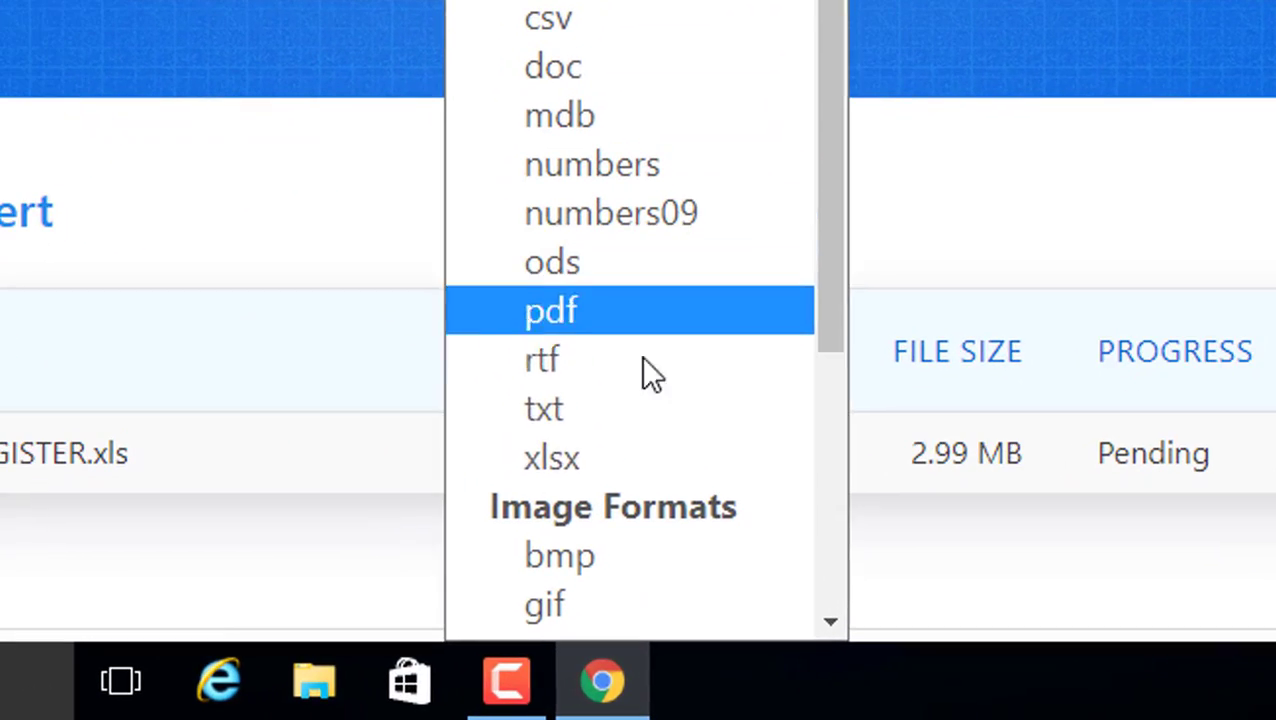
{"action": "left_click", "coordinate": [590, 468]}
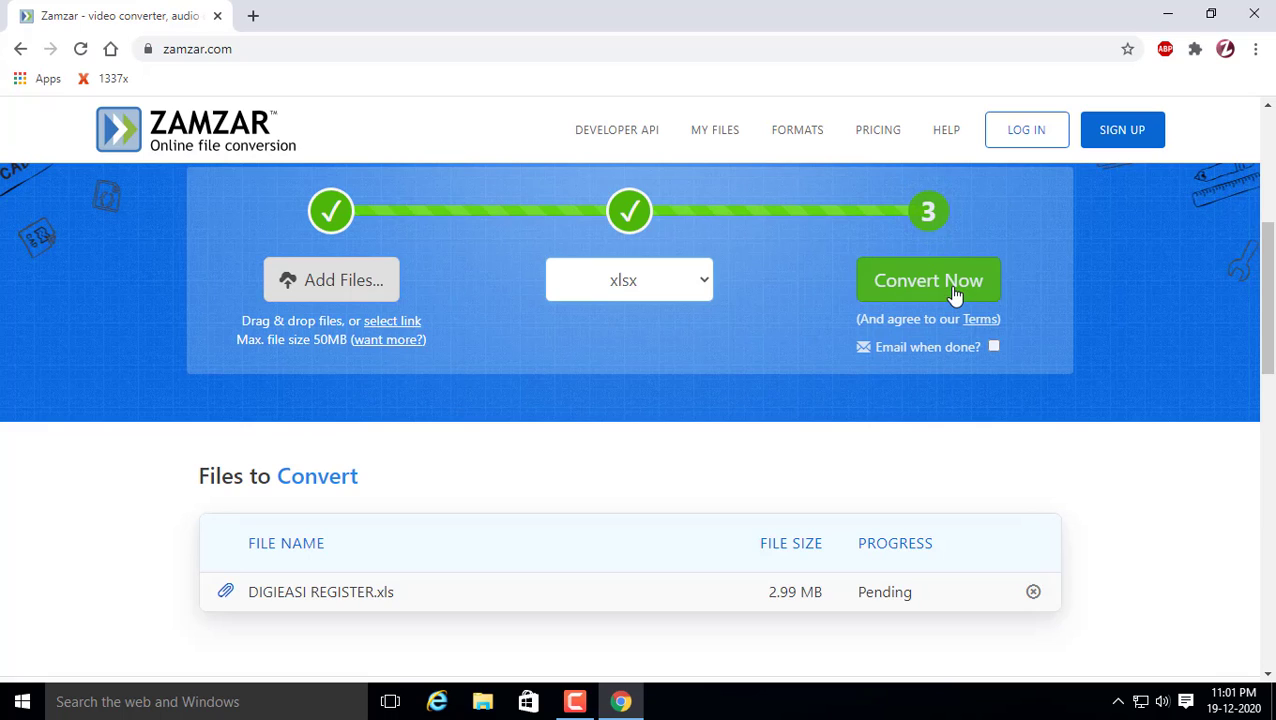
{"action": "left_click", "coordinate": [954, 293]}
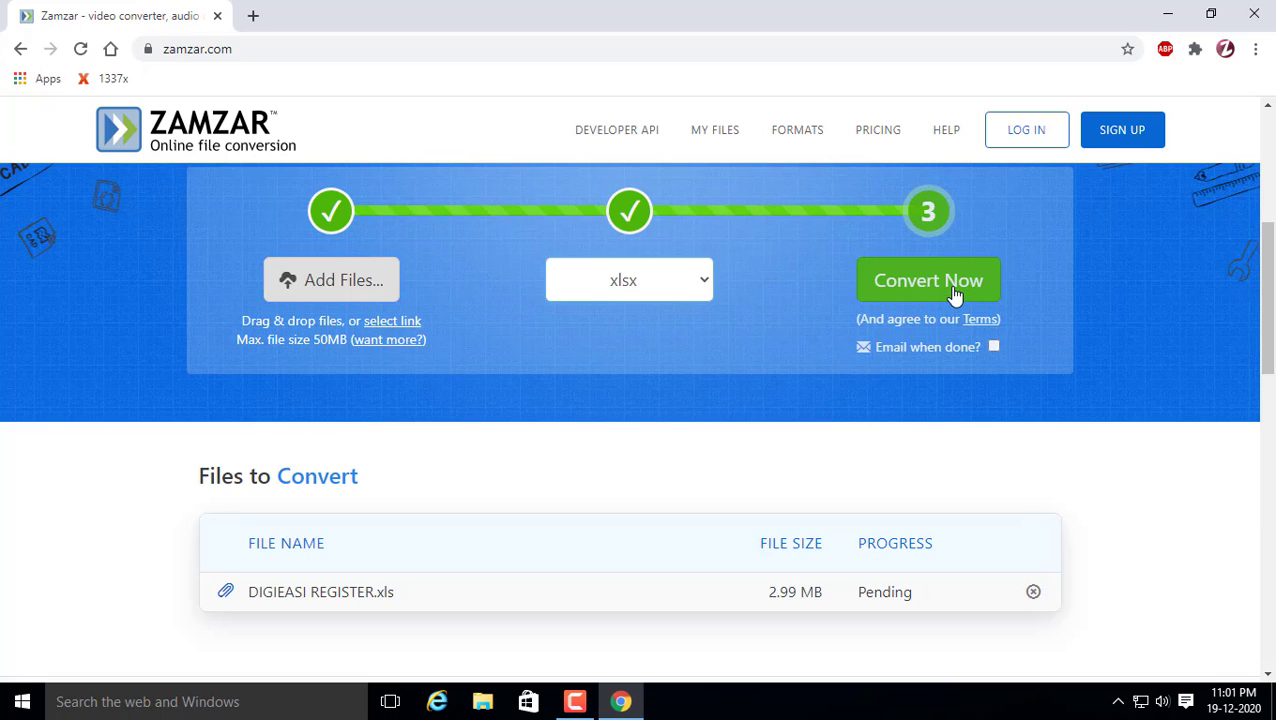
Review the Conversion Failed result reporting a possibly corrupt or protected file
{"action": "scroll", "coordinate": [985, 350], "scroll_direction": "down", "scroll_amount": 1}
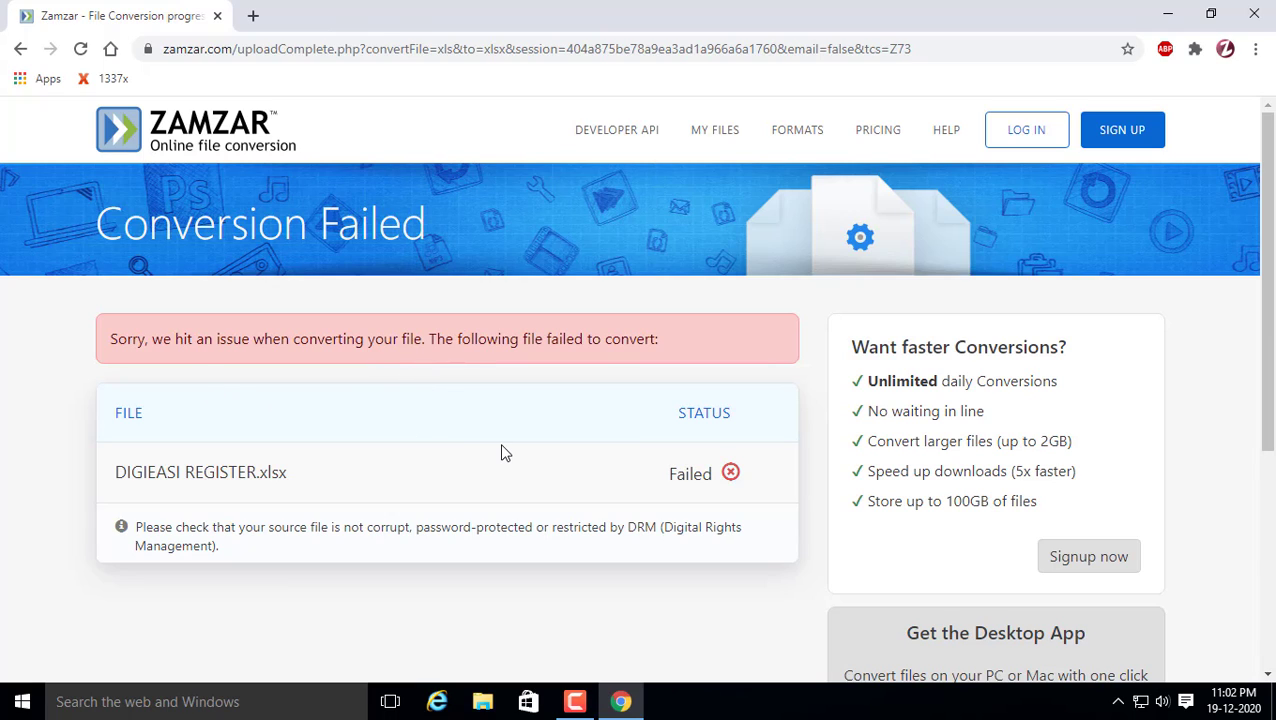
{"action": "left_click_drag", "start_coordinate": [145, 220], "coordinate": [462, 234]}
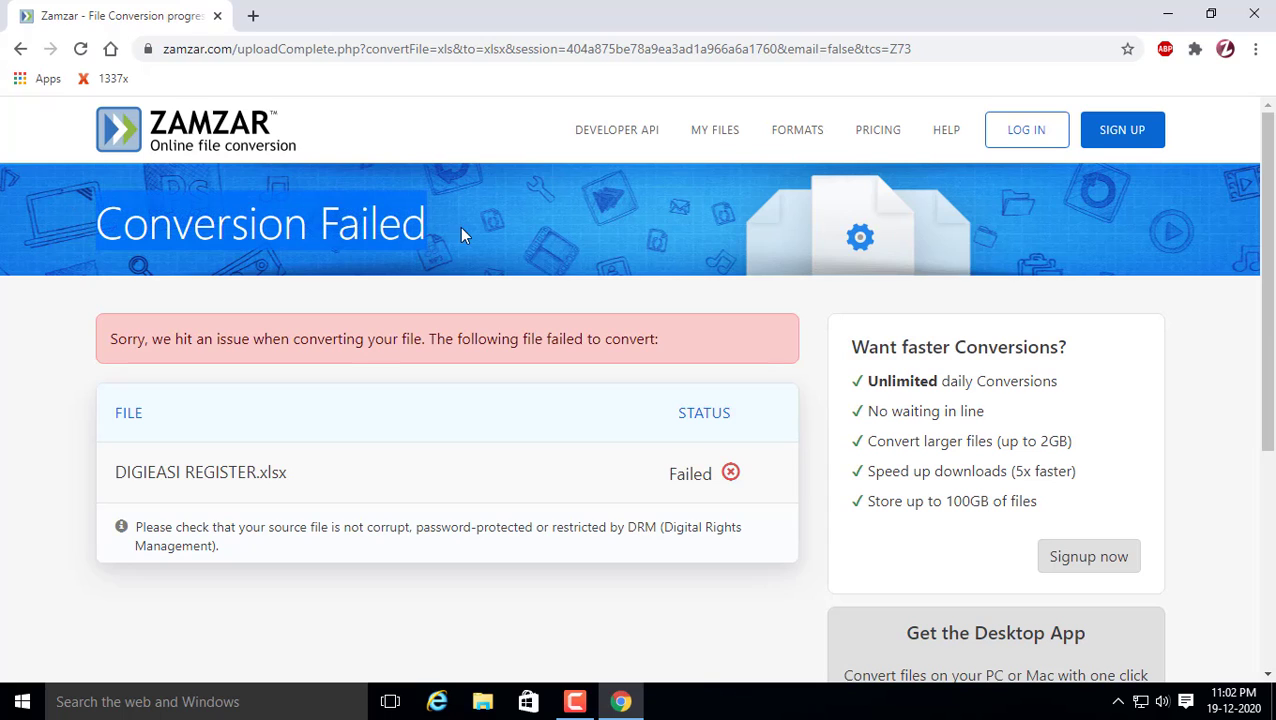
{"action": "left_click", "coordinate": [291, 238]}
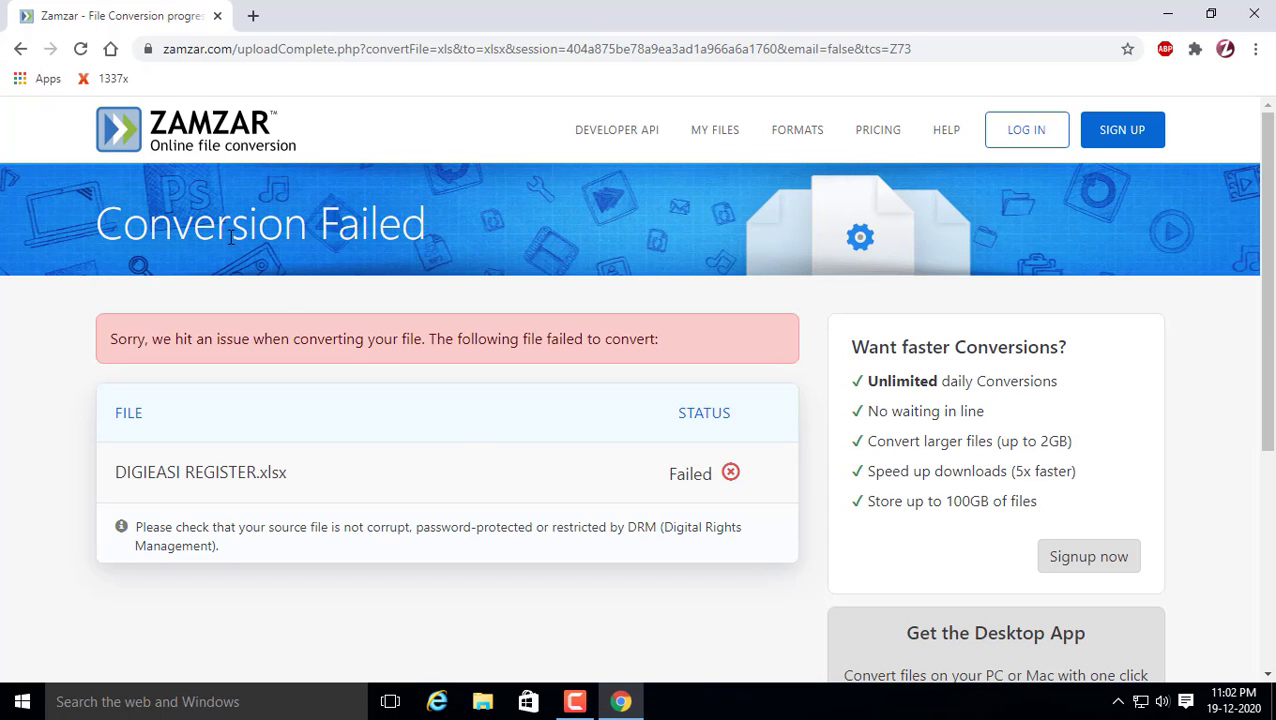
{"action": "scroll", "coordinate": [502, 450], "scroll_direction": "down", "scroll_amount": 1}
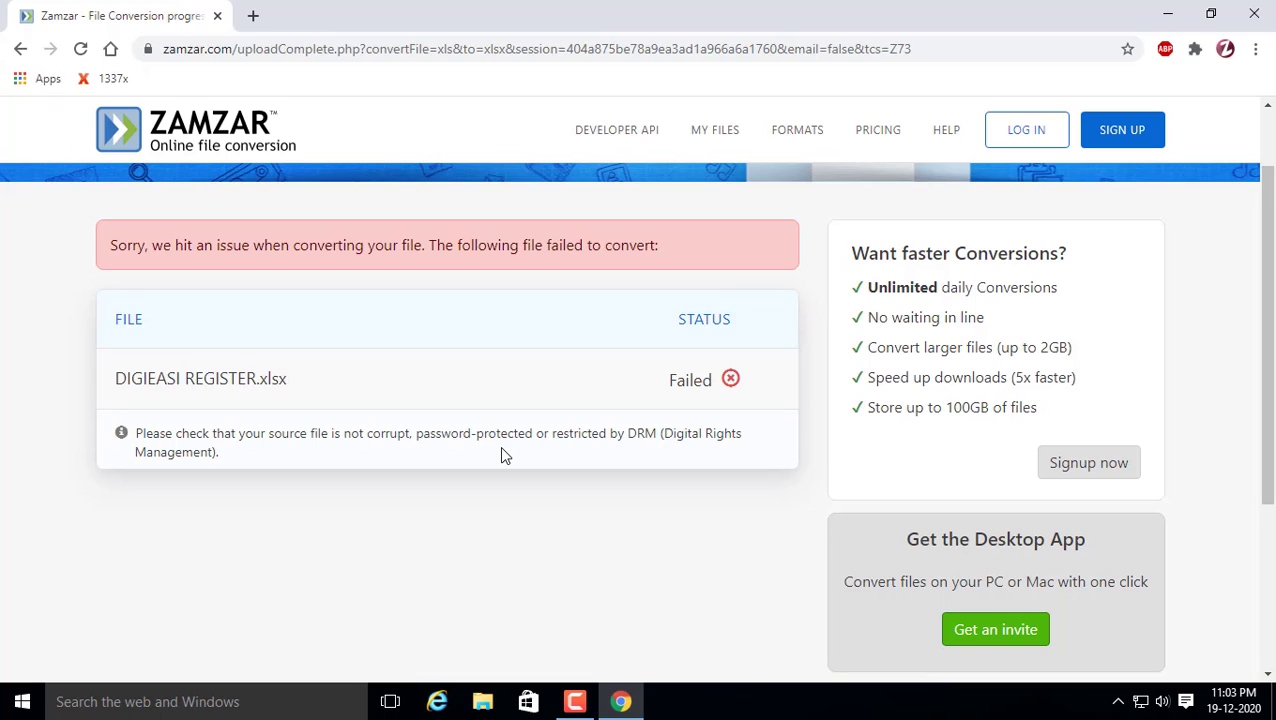
Open Google Sheets from the Google apps grid on the Google home page
{"action": "left_click", "coordinate": [110, 49]}
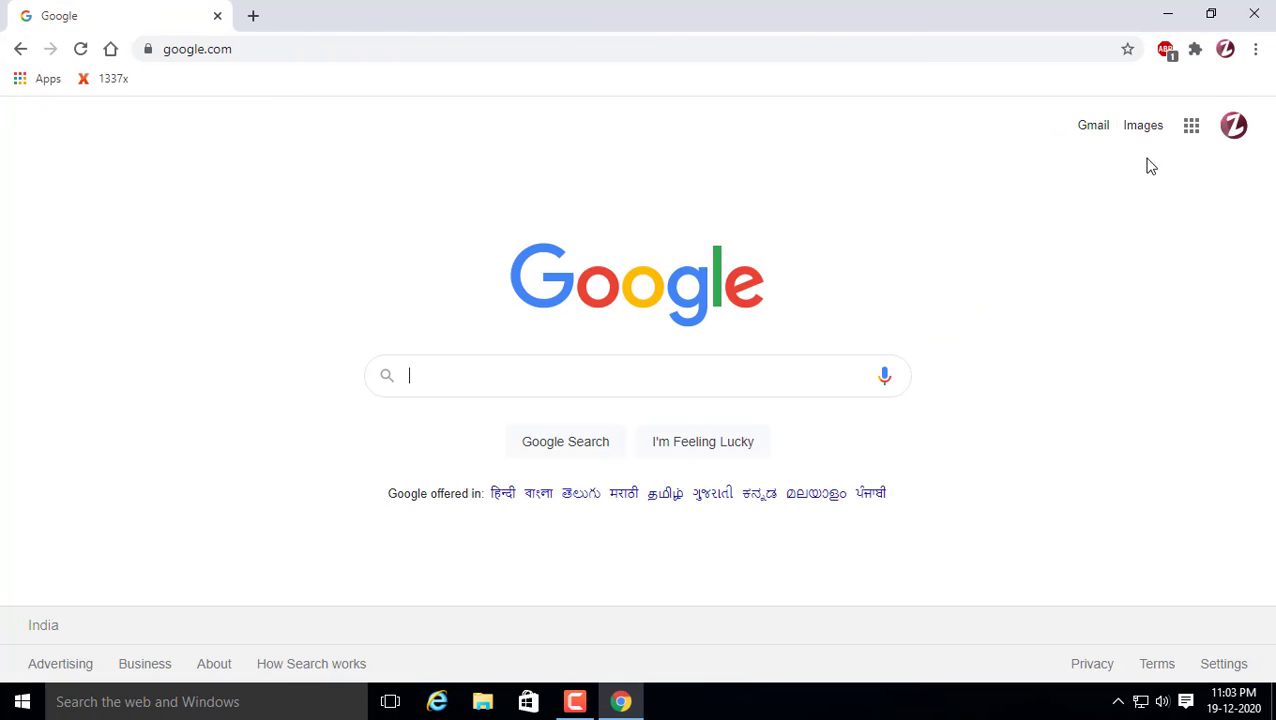
{"action": "left_click", "coordinate": [1190, 133]}
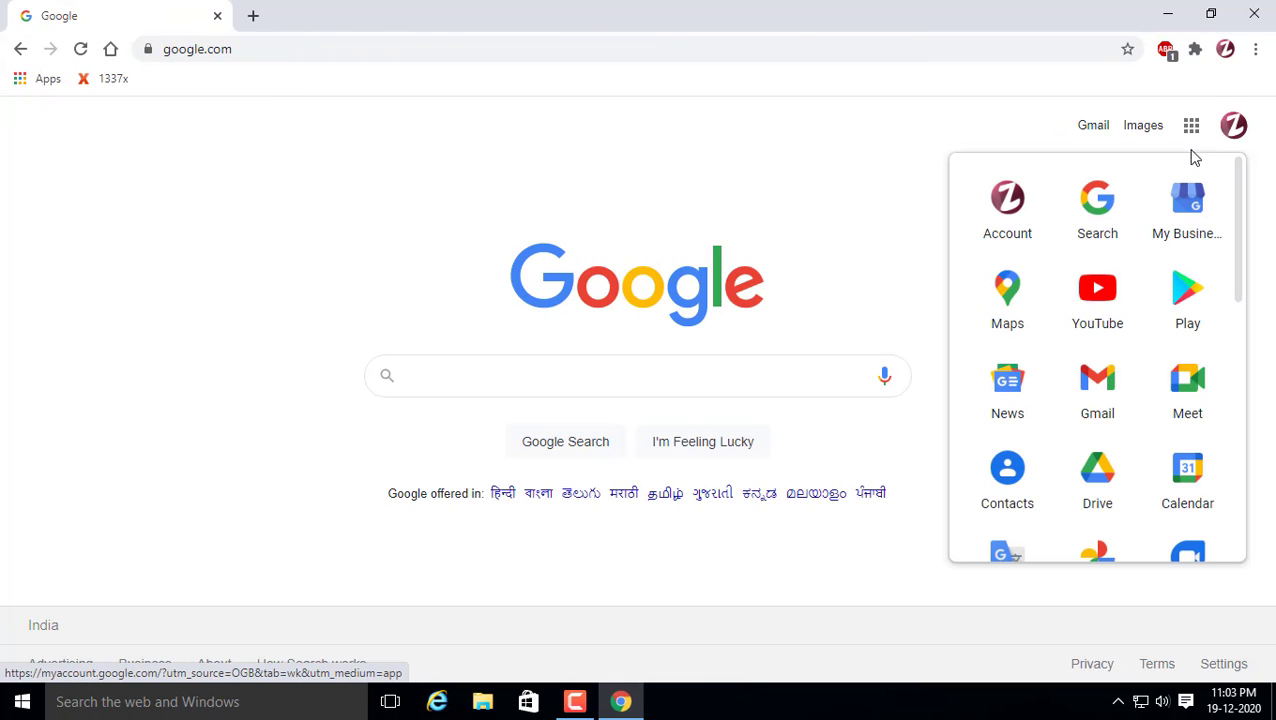
{"action": "scroll", "coordinate": [1153, 287], "scroll_direction": "down", "scroll_amount": 1}
{"action": "scroll", "coordinate": [1153, 290], "scroll_direction": "down", "scroll_amount": 3}
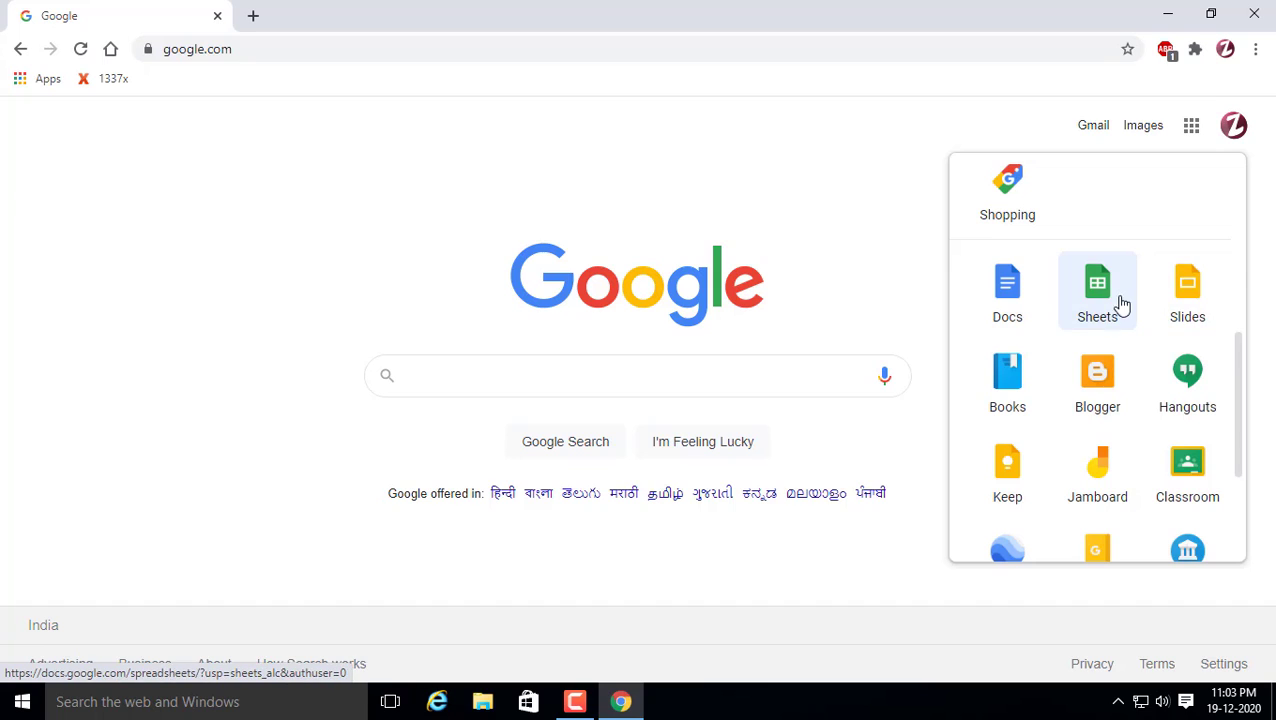
{"action": "left_click", "coordinate": [1112, 303]}
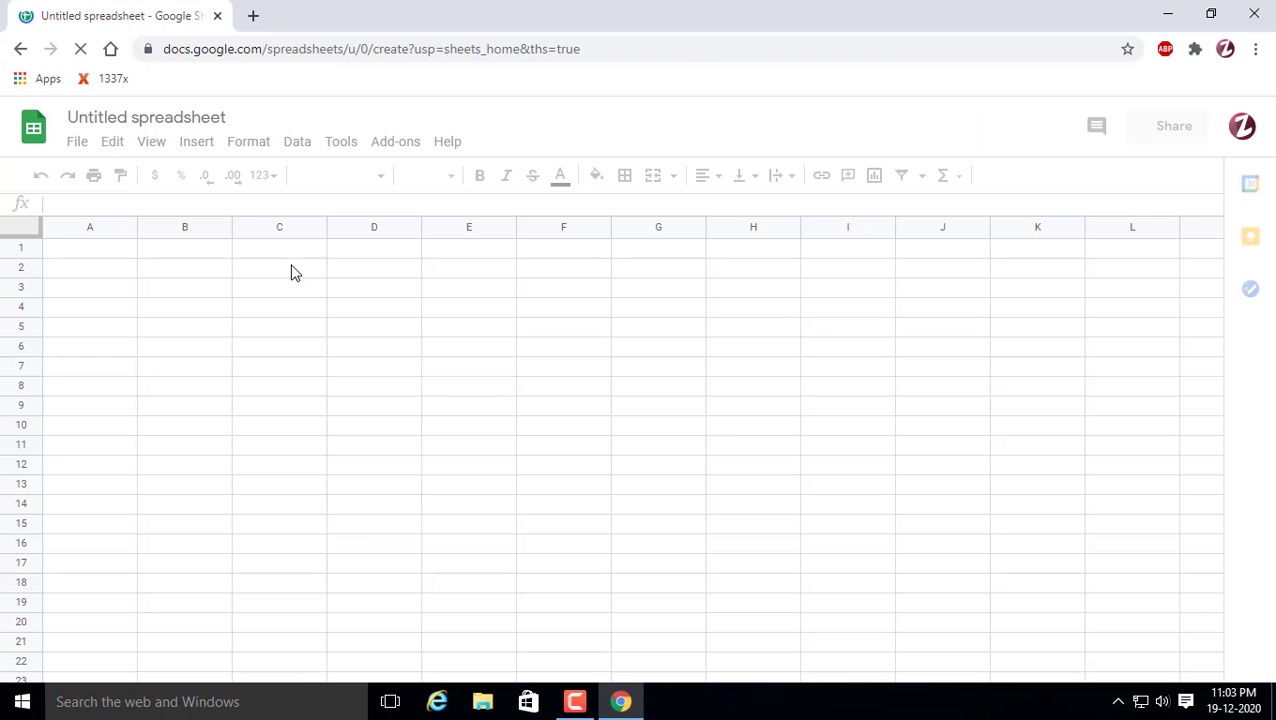
Upload the DIGIEASI REGISTER workbook from the computer and open it in Sheets
{"action": "left_click", "coordinate": [76, 141]}
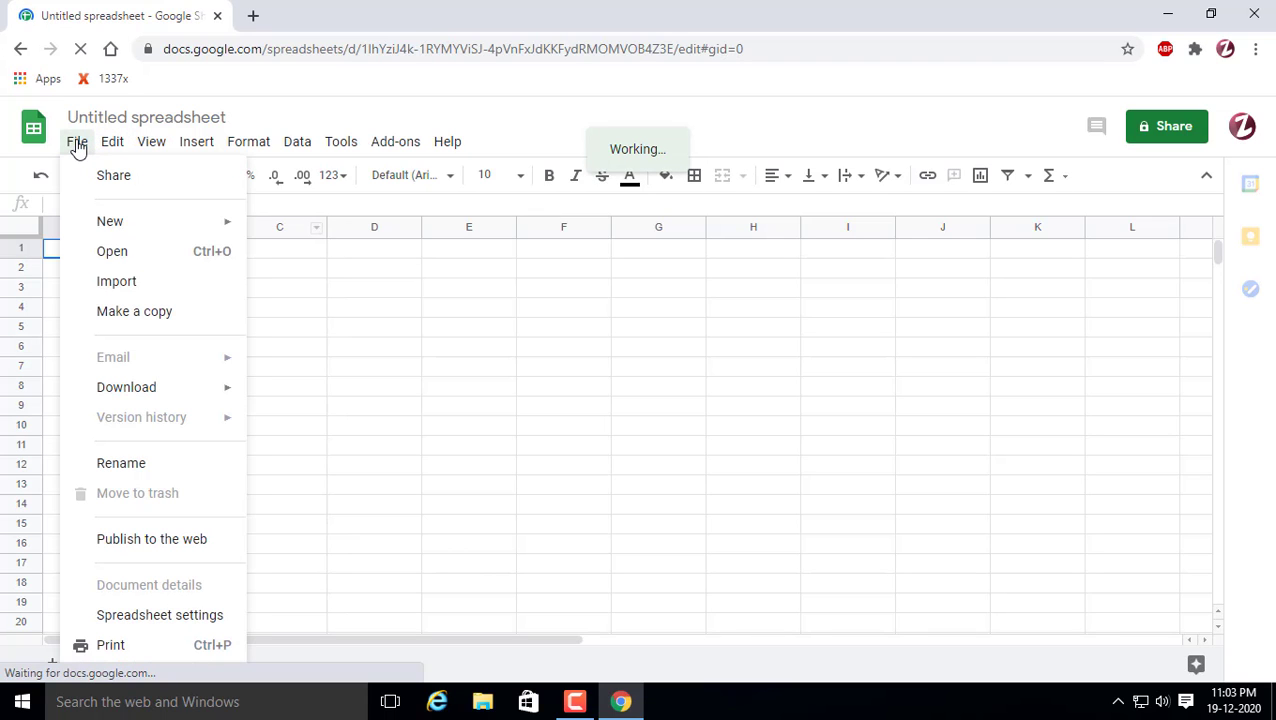
{"action": "left_click", "coordinate": [118, 253]}
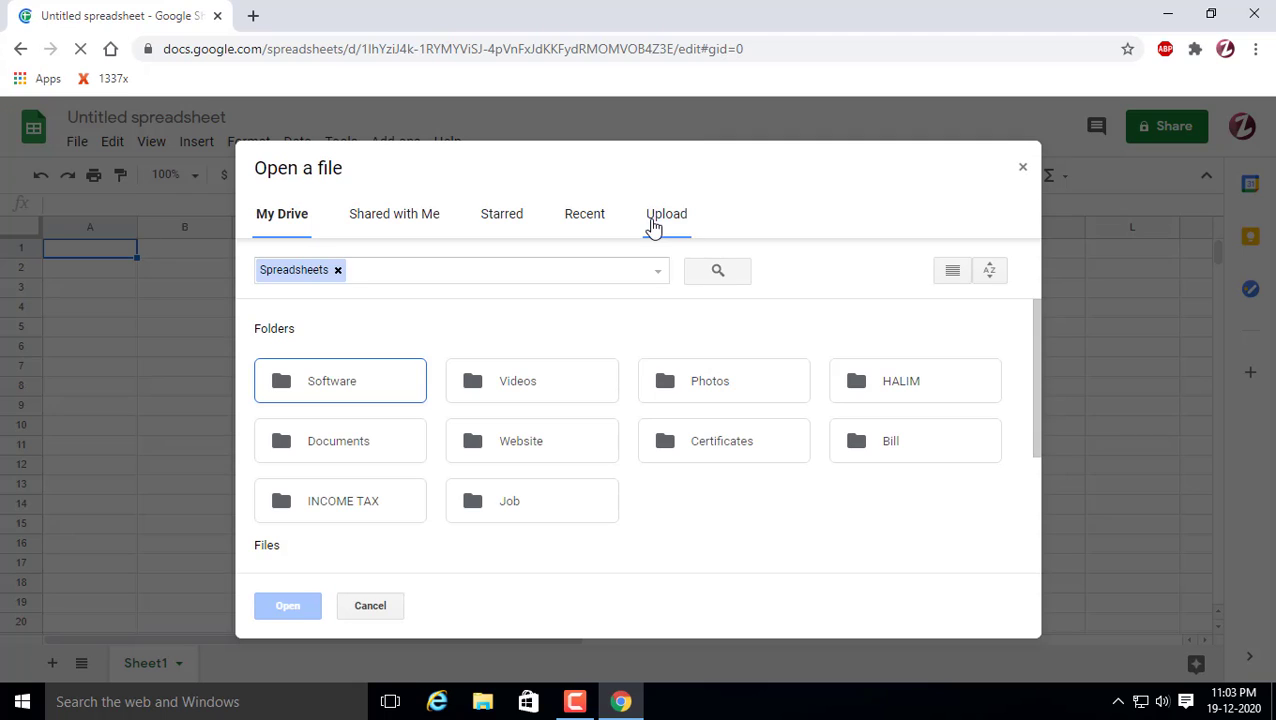
{"action": "left_click", "coordinate": [668, 218]}
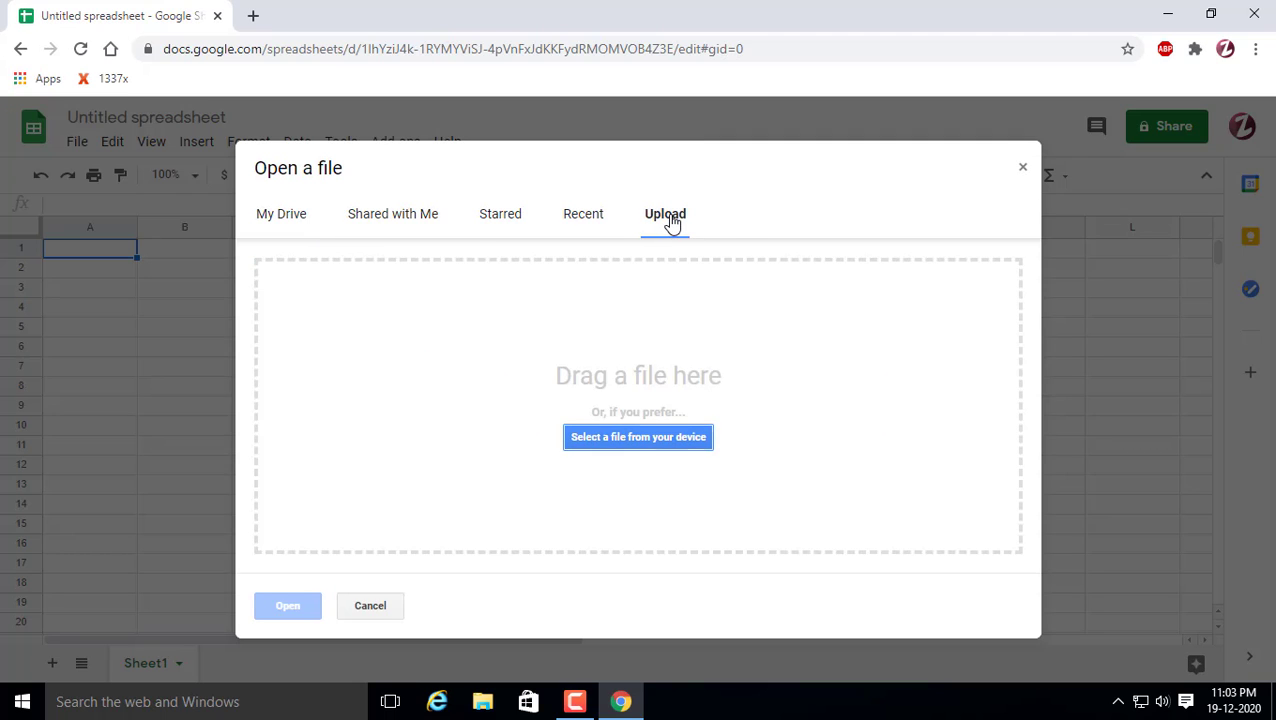
{"action": "left_click", "coordinate": [670, 440]}
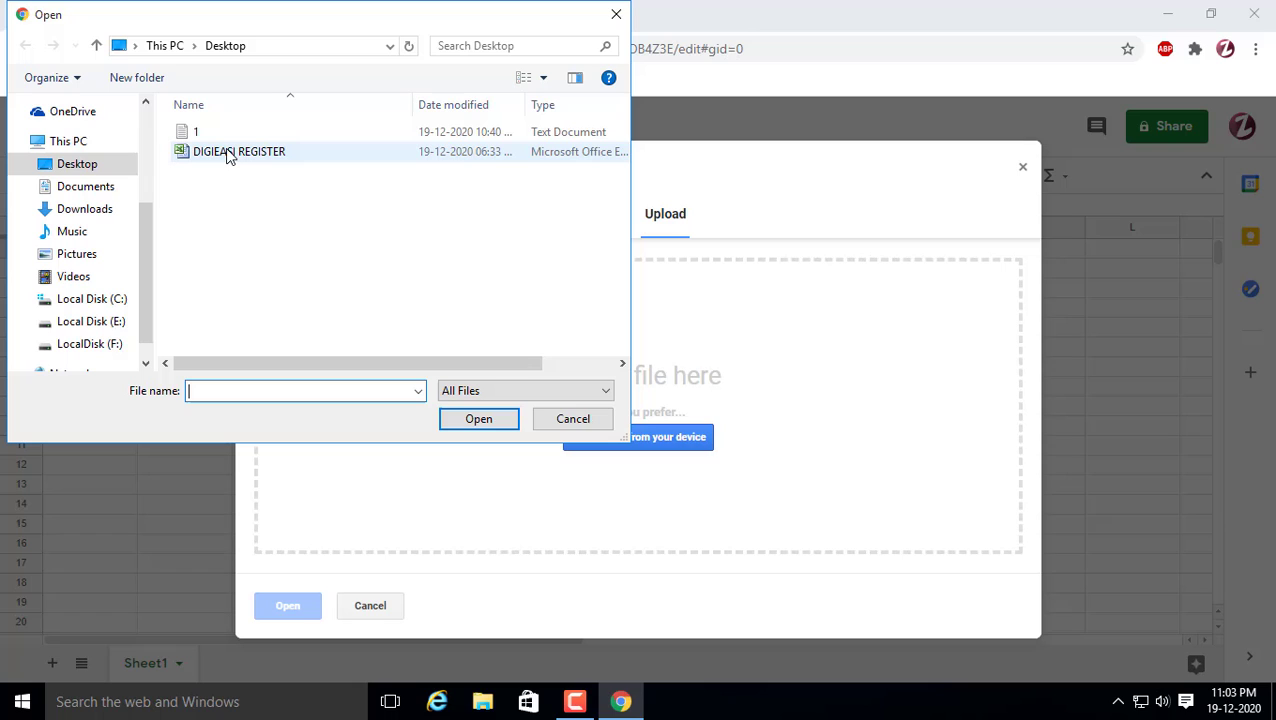
{"action": "double_click", "coordinate": [227, 157]}
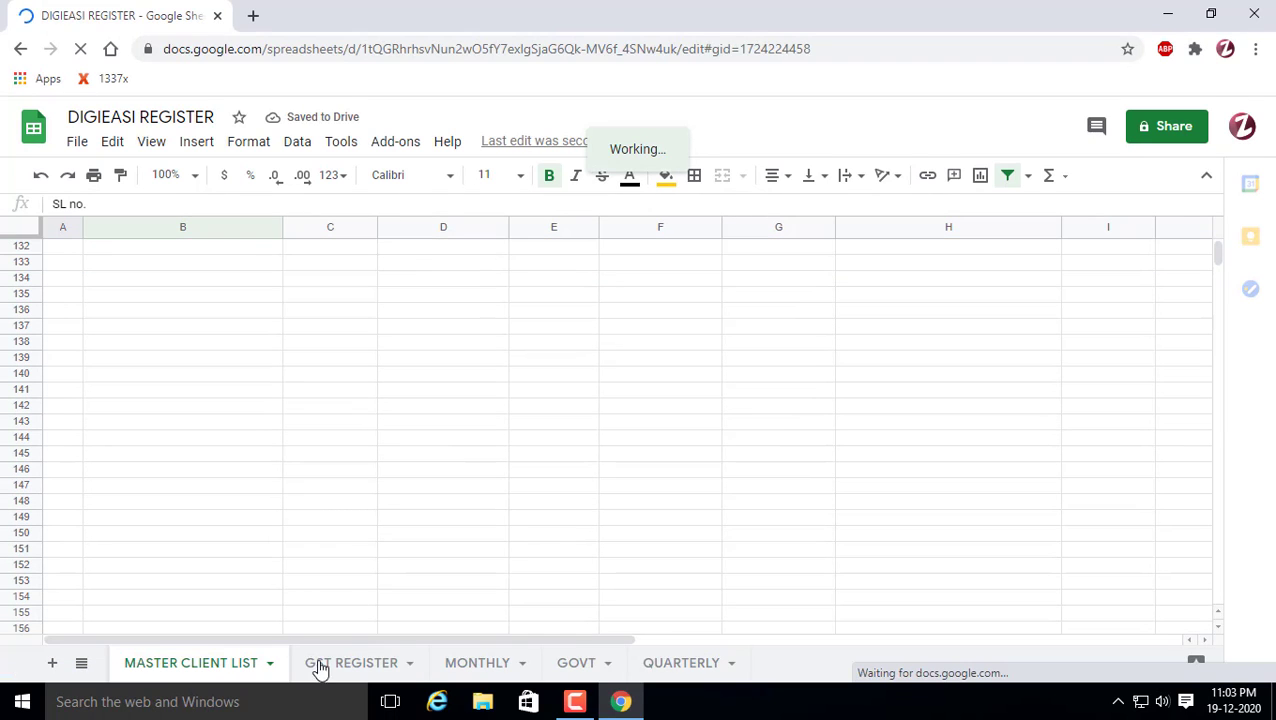
Download DIGIEASI REGISTER as a Microsoft Excel .xlsx file and show it in the Downloads folder
{"action": "left_click", "coordinate": [350, 665]}
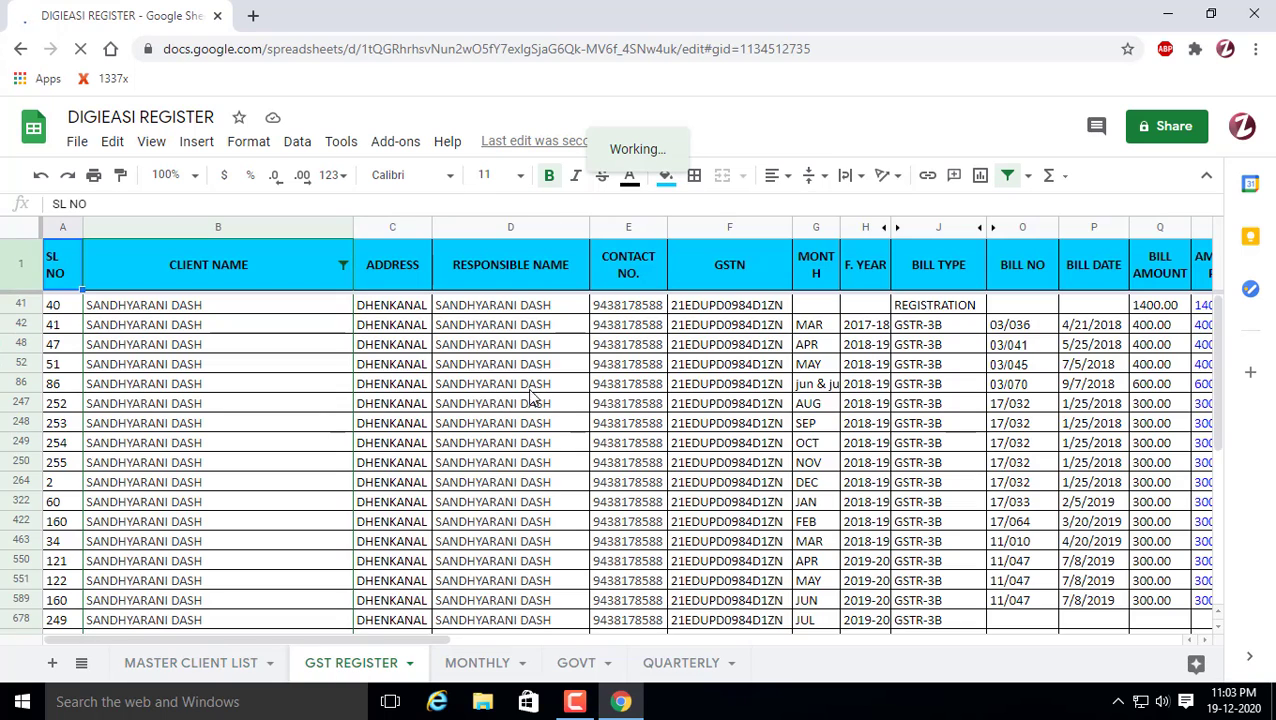
{"action": "left_click", "coordinate": [597, 384]}
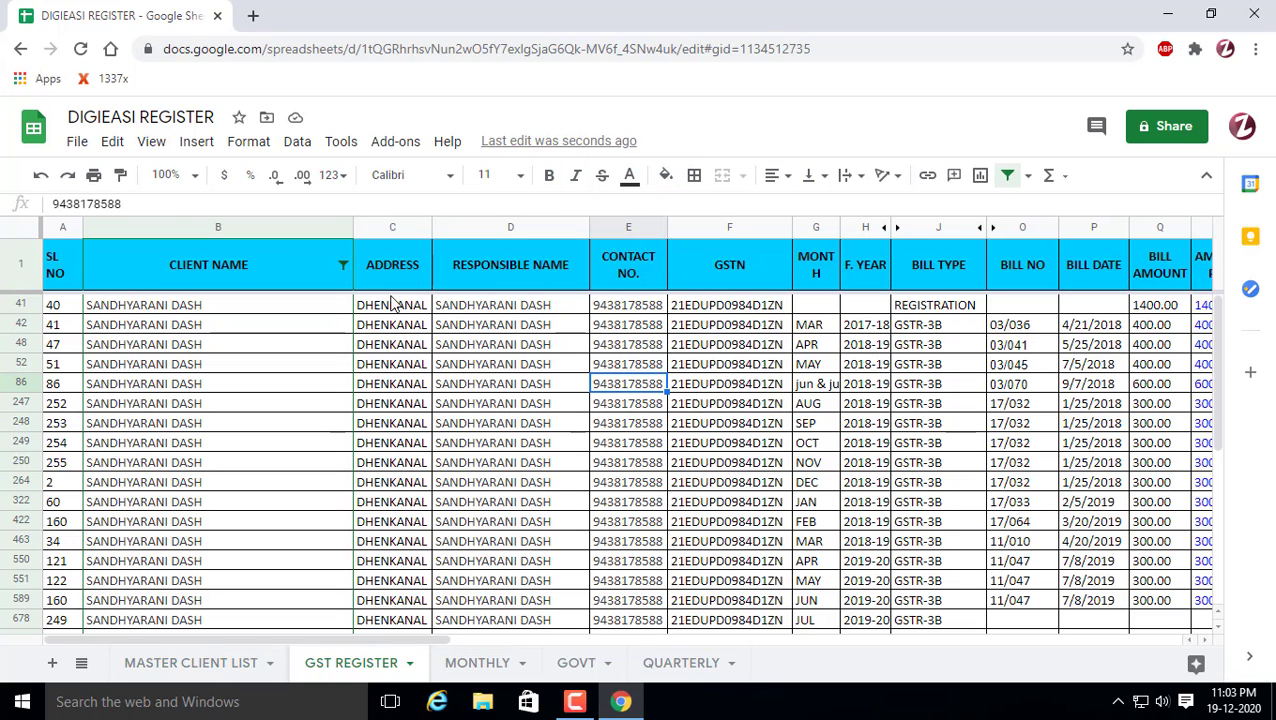
{"action": "left_click", "coordinate": [79, 143]}
{"action": "mouse_move", "coordinate": [160, 387]}
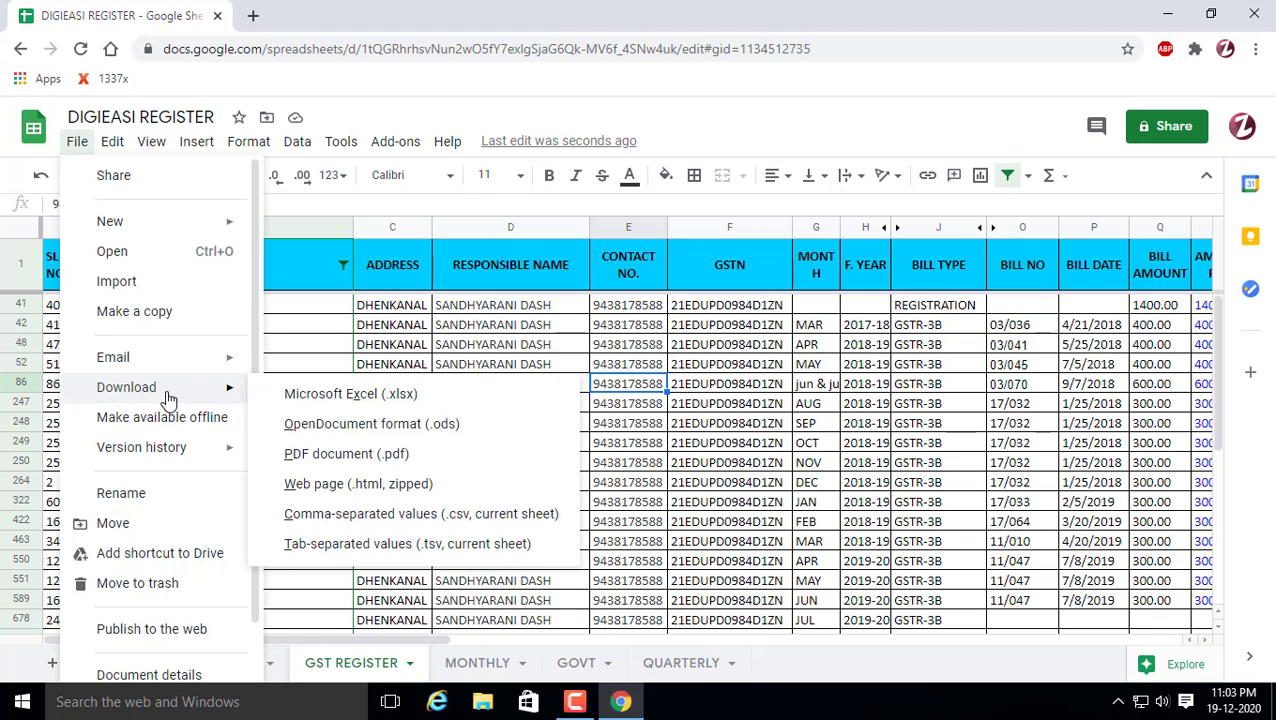
{"action": "left_click", "coordinate": [360, 398]}
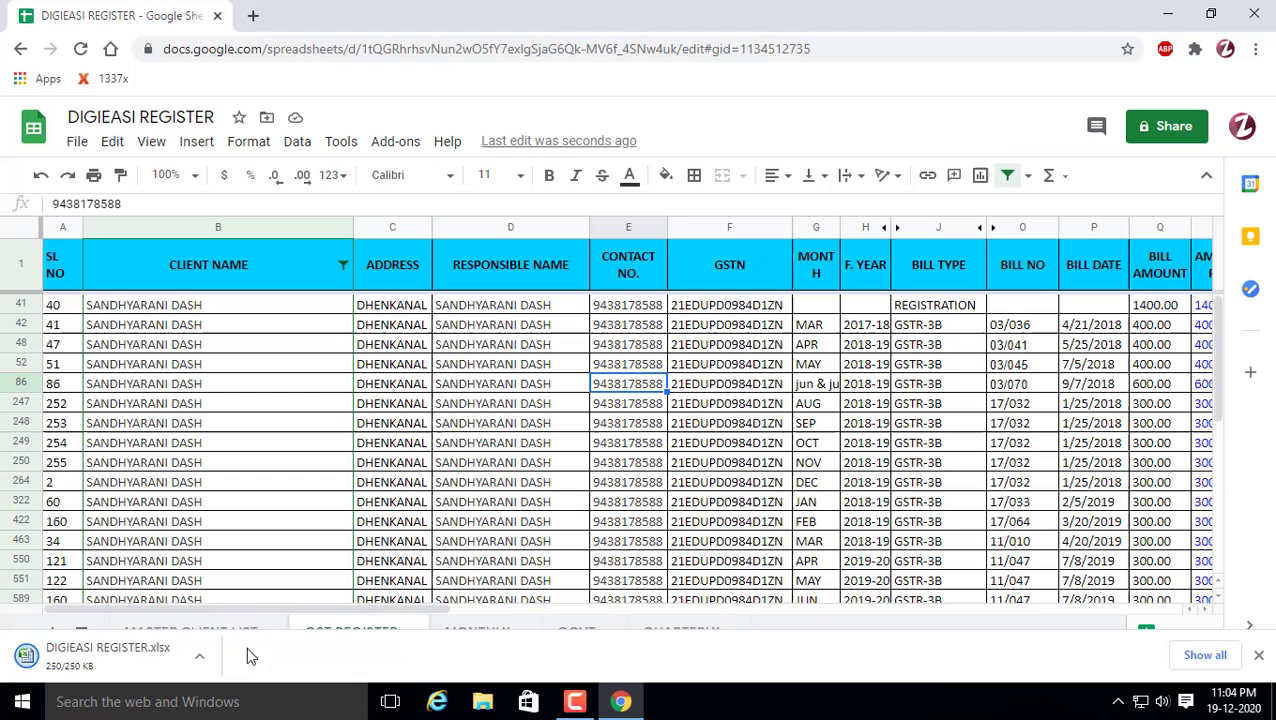
{"action": "left_click", "coordinate": [199, 656]}
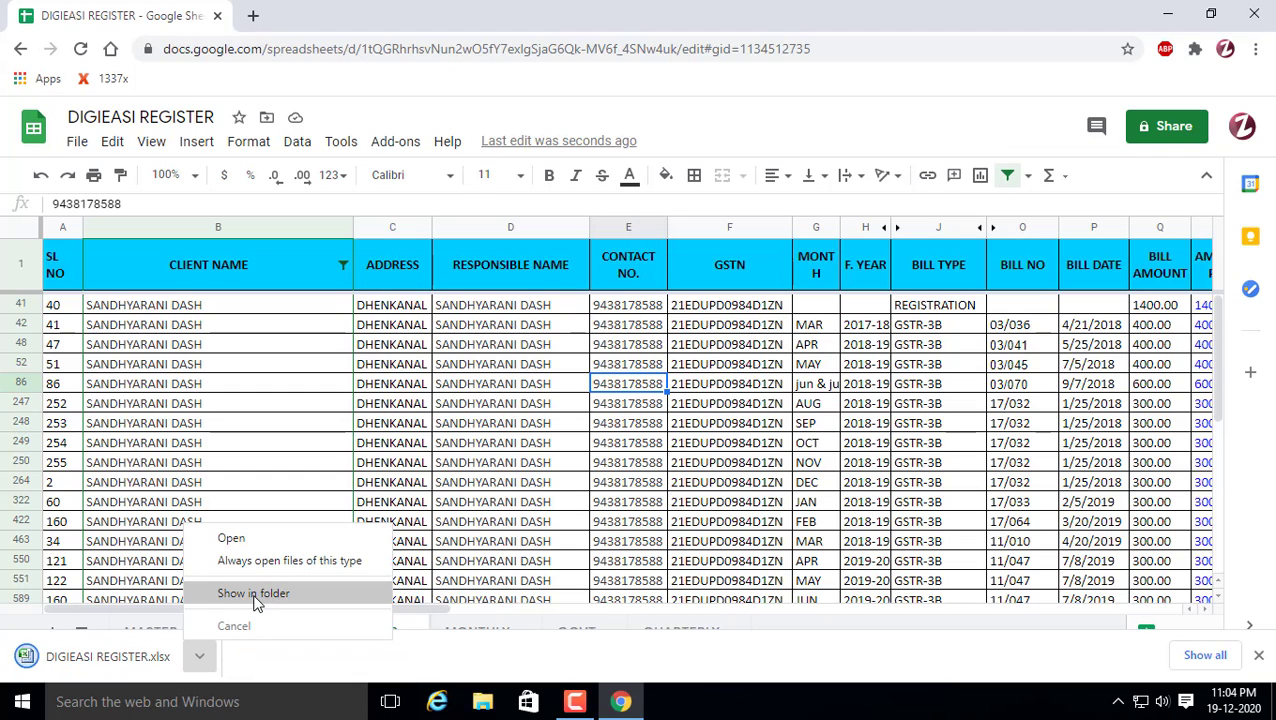
{"action": "left_click", "coordinate": [254, 596]}
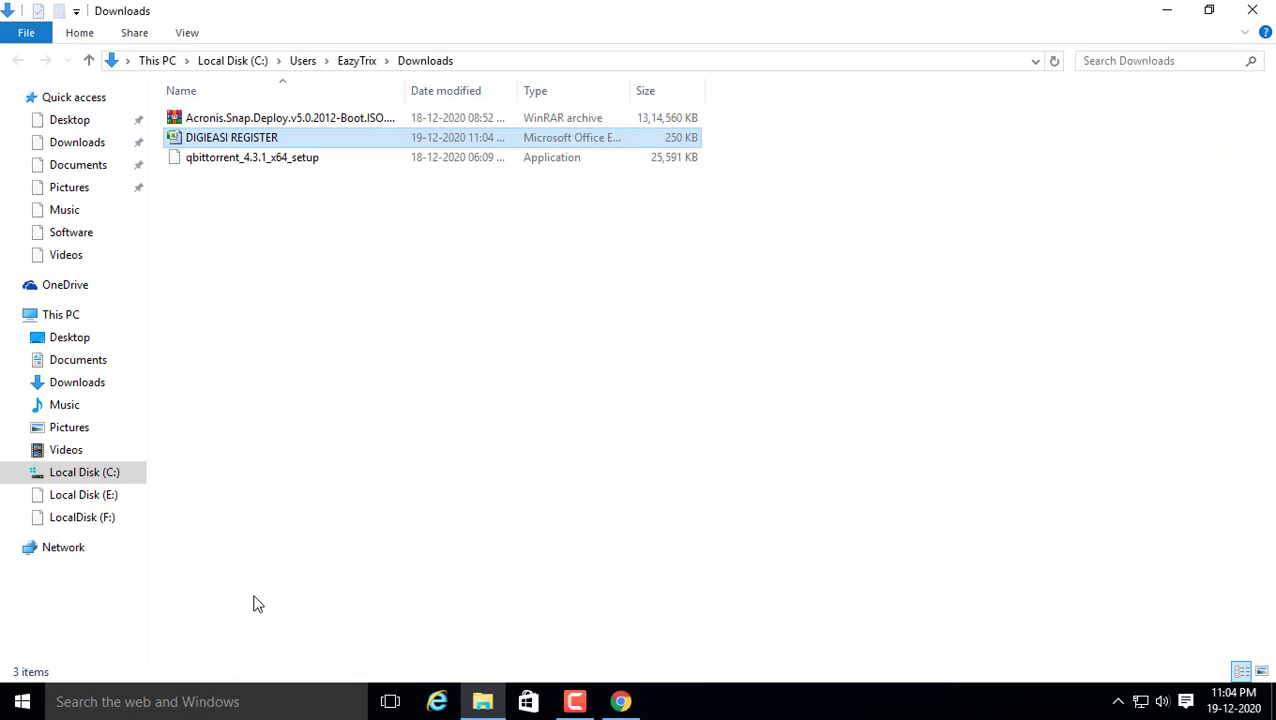
Open the downloaded DIGIEASI REGISTER.xlsx in Excel and check the client list, GST REGISTER, MONTHLY and GOVT sheets
{"action": "double_click", "coordinate": [263, 145]}
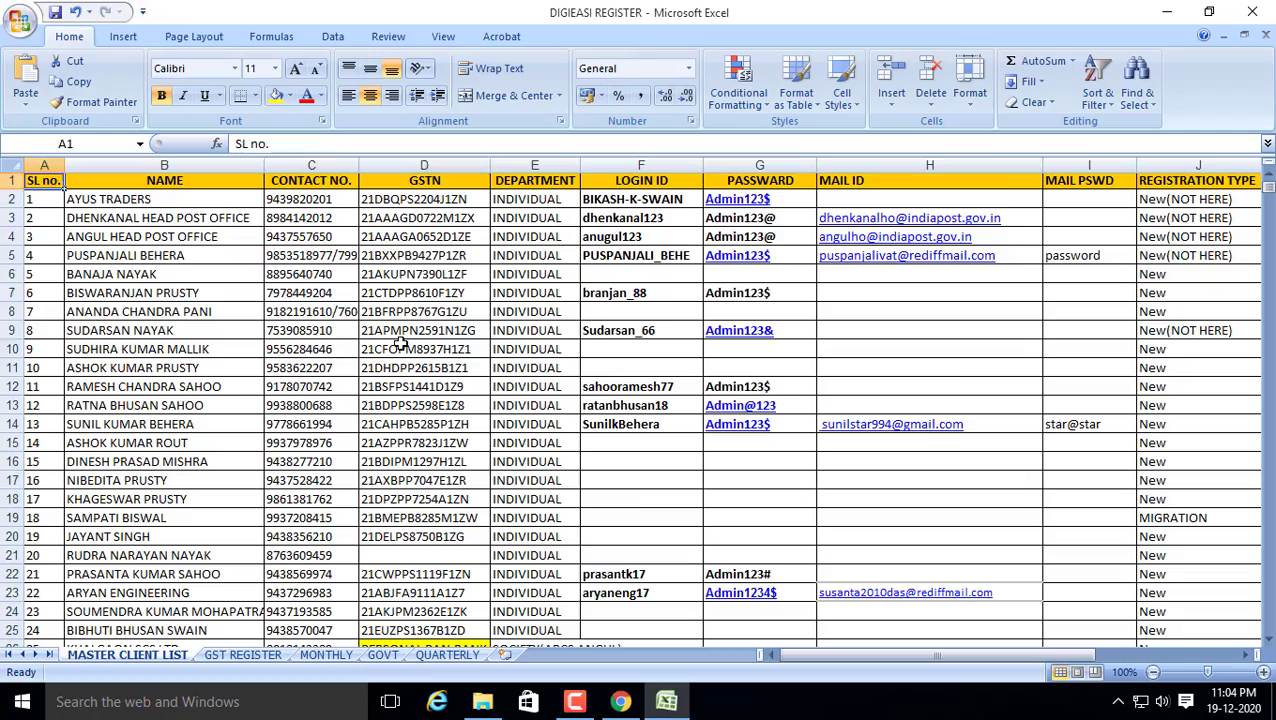
{"action": "left_click", "coordinate": [400, 345]}
{"action": "scroll", "coordinate": [415, 408], "scroll_direction": "down", "scroll_amount": 5}
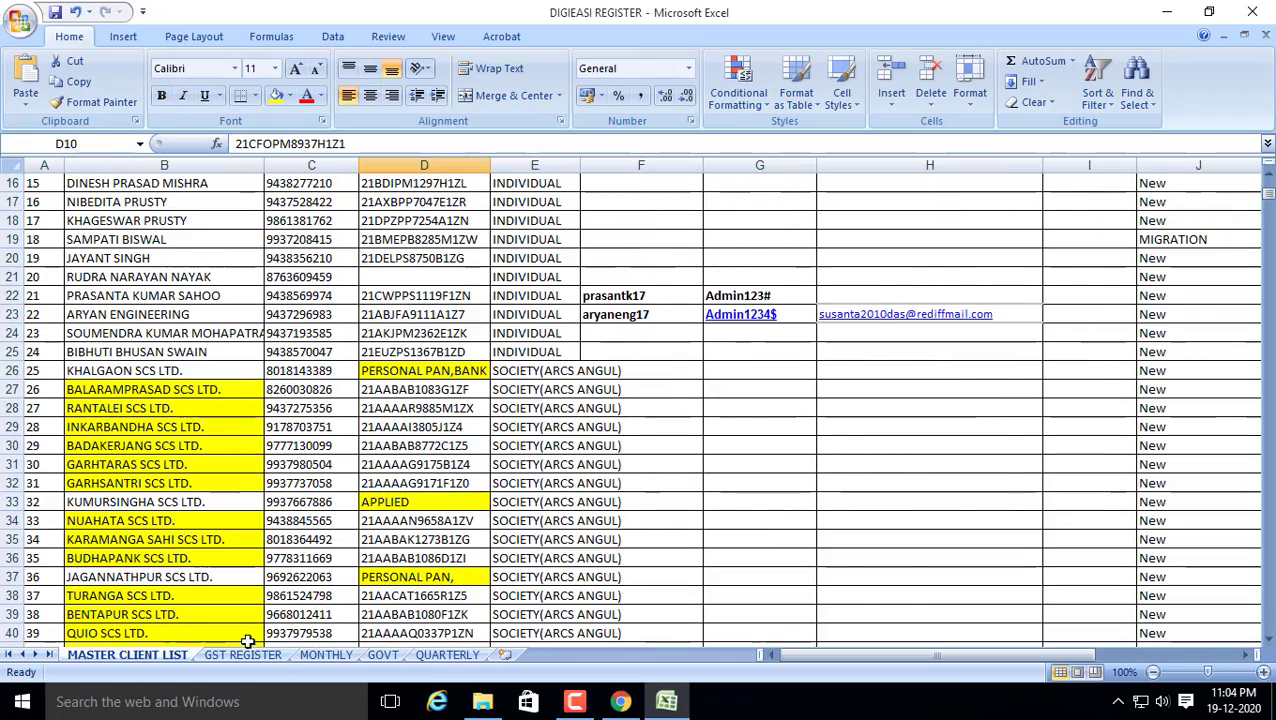
{"action": "left_click", "coordinate": [243, 655]}
{"action": "left_click", "coordinate": [335, 655]}
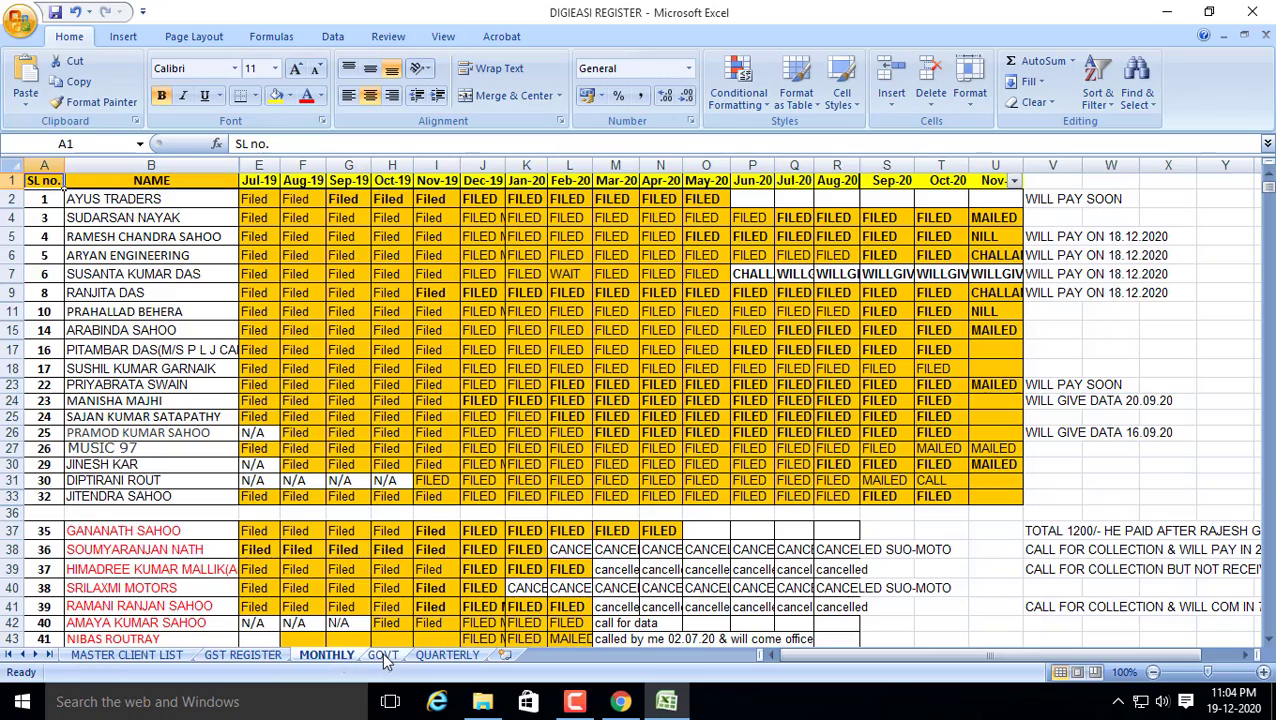
{"action": "left_click", "coordinate": [382, 654]}
{"action": "left_click", "coordinate": [326, 655]}
{"action": "left_click", "coordinate": [250, 655]}
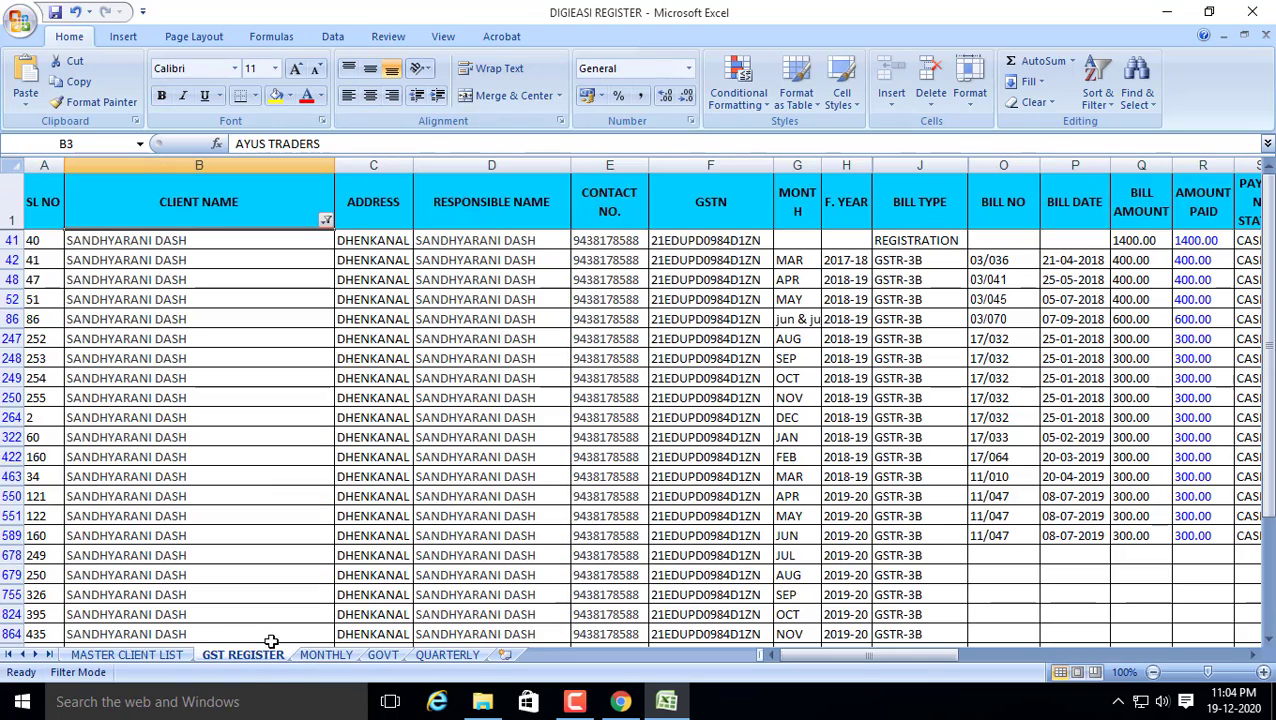
Close Excel and the Downloads folder, and minimise Chrome to show the desktop
{"action": "left_click", "coordinate": [1252, 16]}
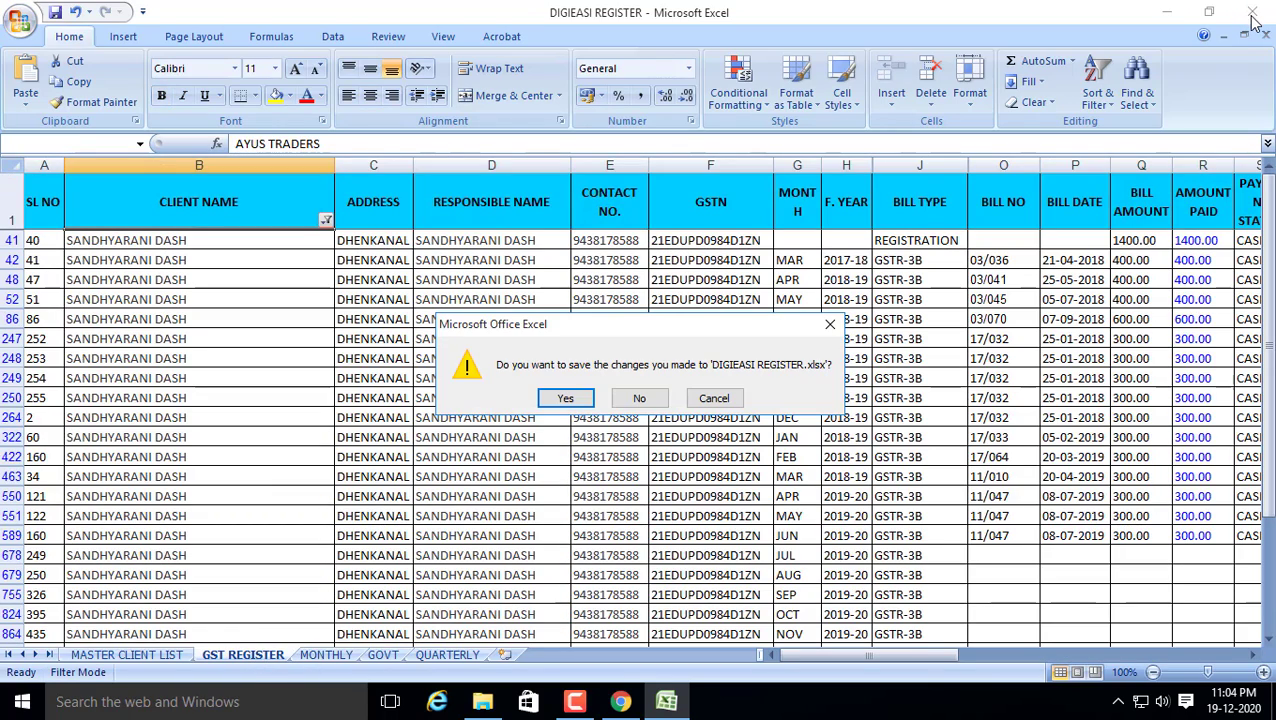
{"action": "left_click", "coordinate": [639, 399]}
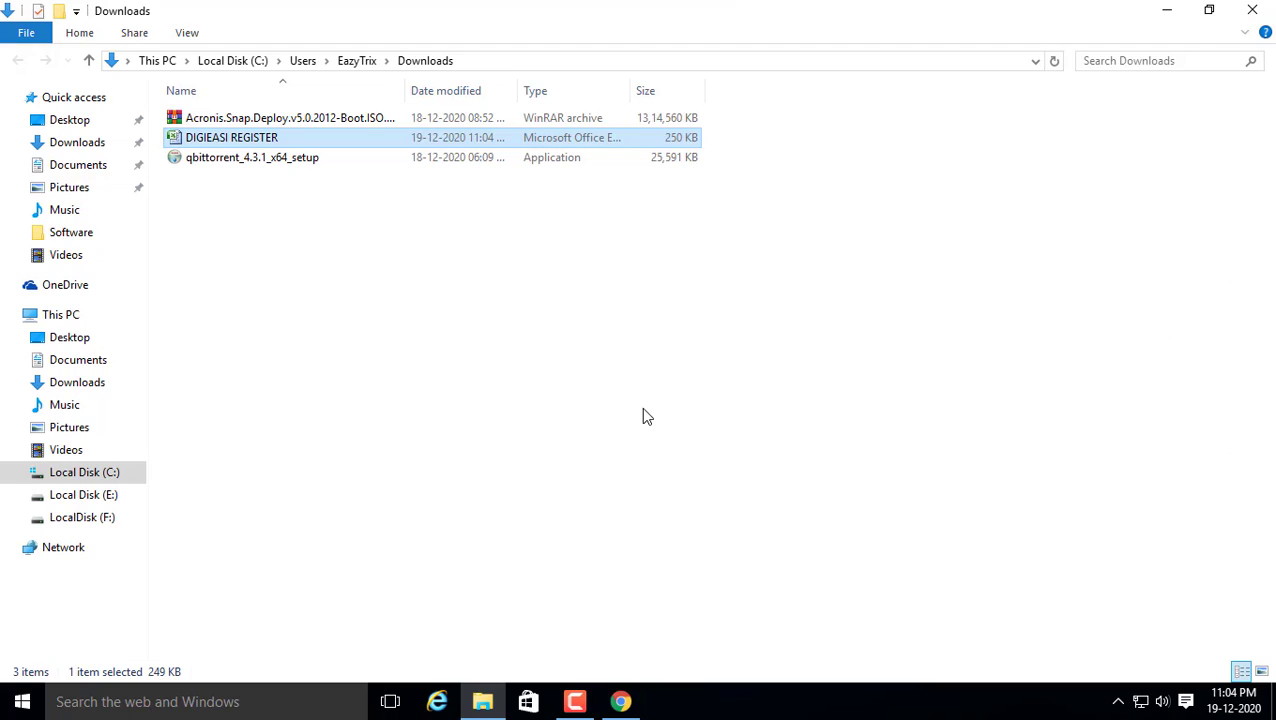
{"action": "left_click", "coordinate": [1248, 12]}
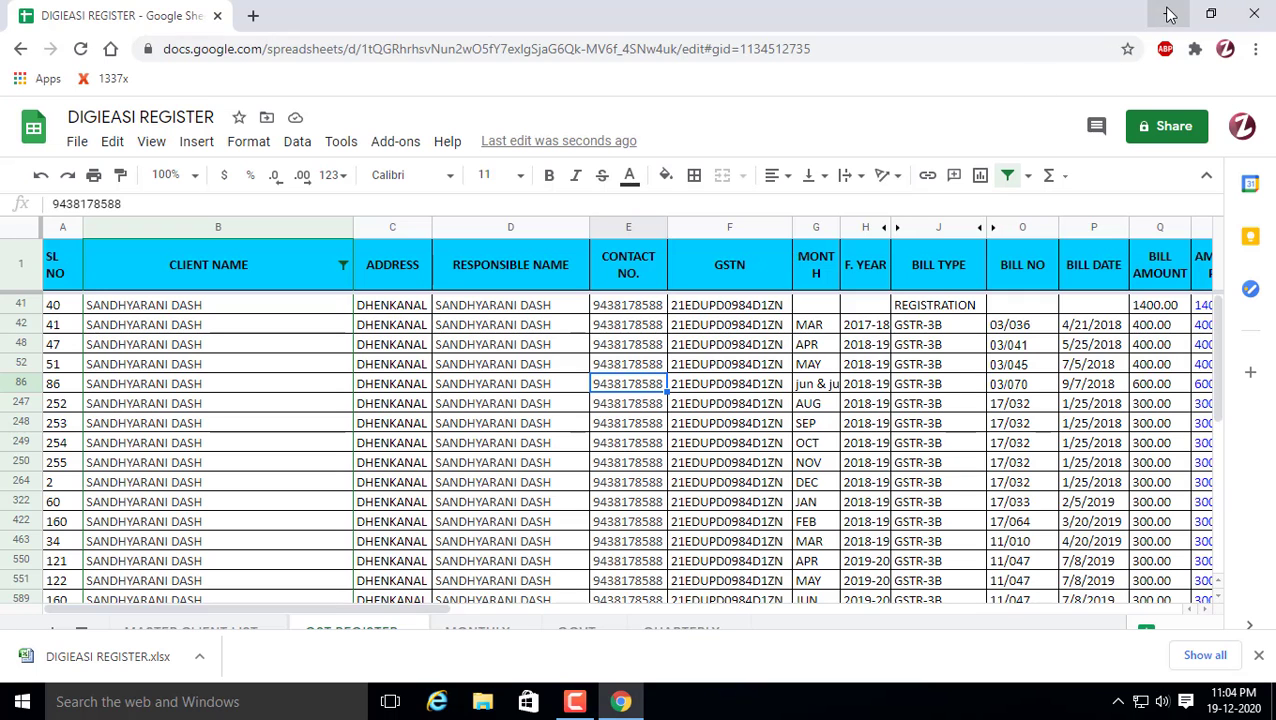
{"action": "left_click", "coordinate": [1165, 12]}
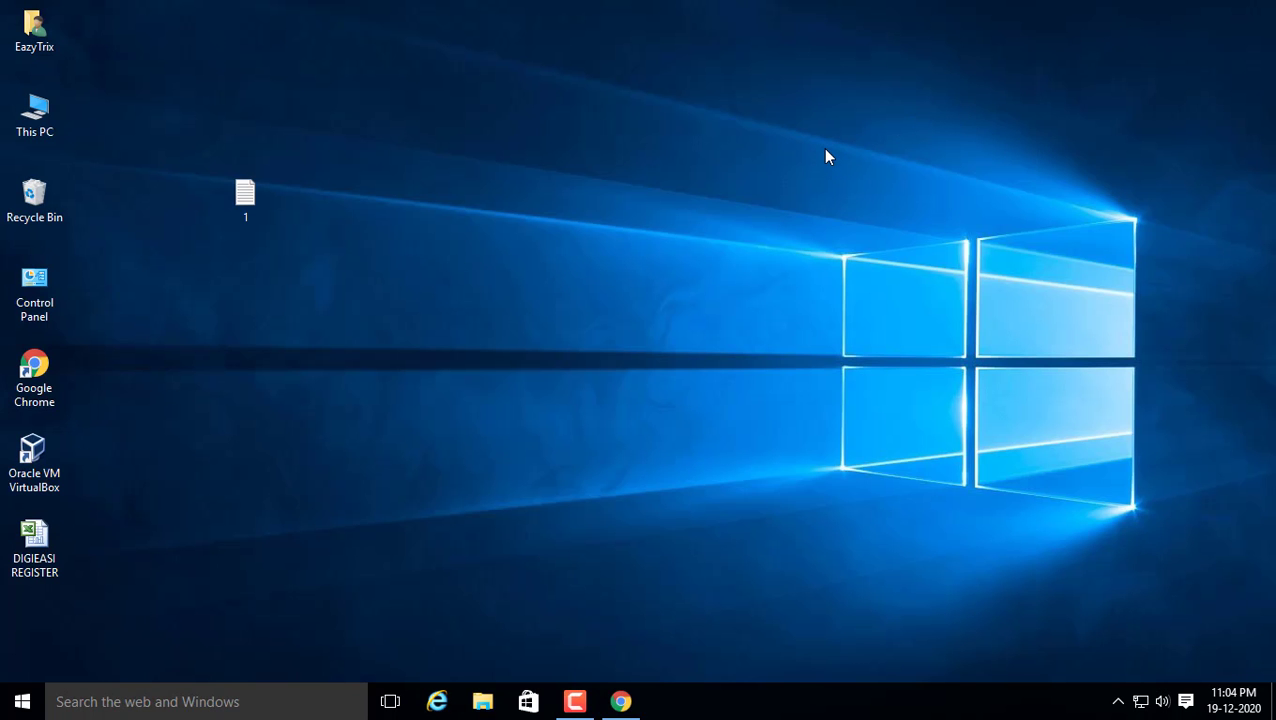